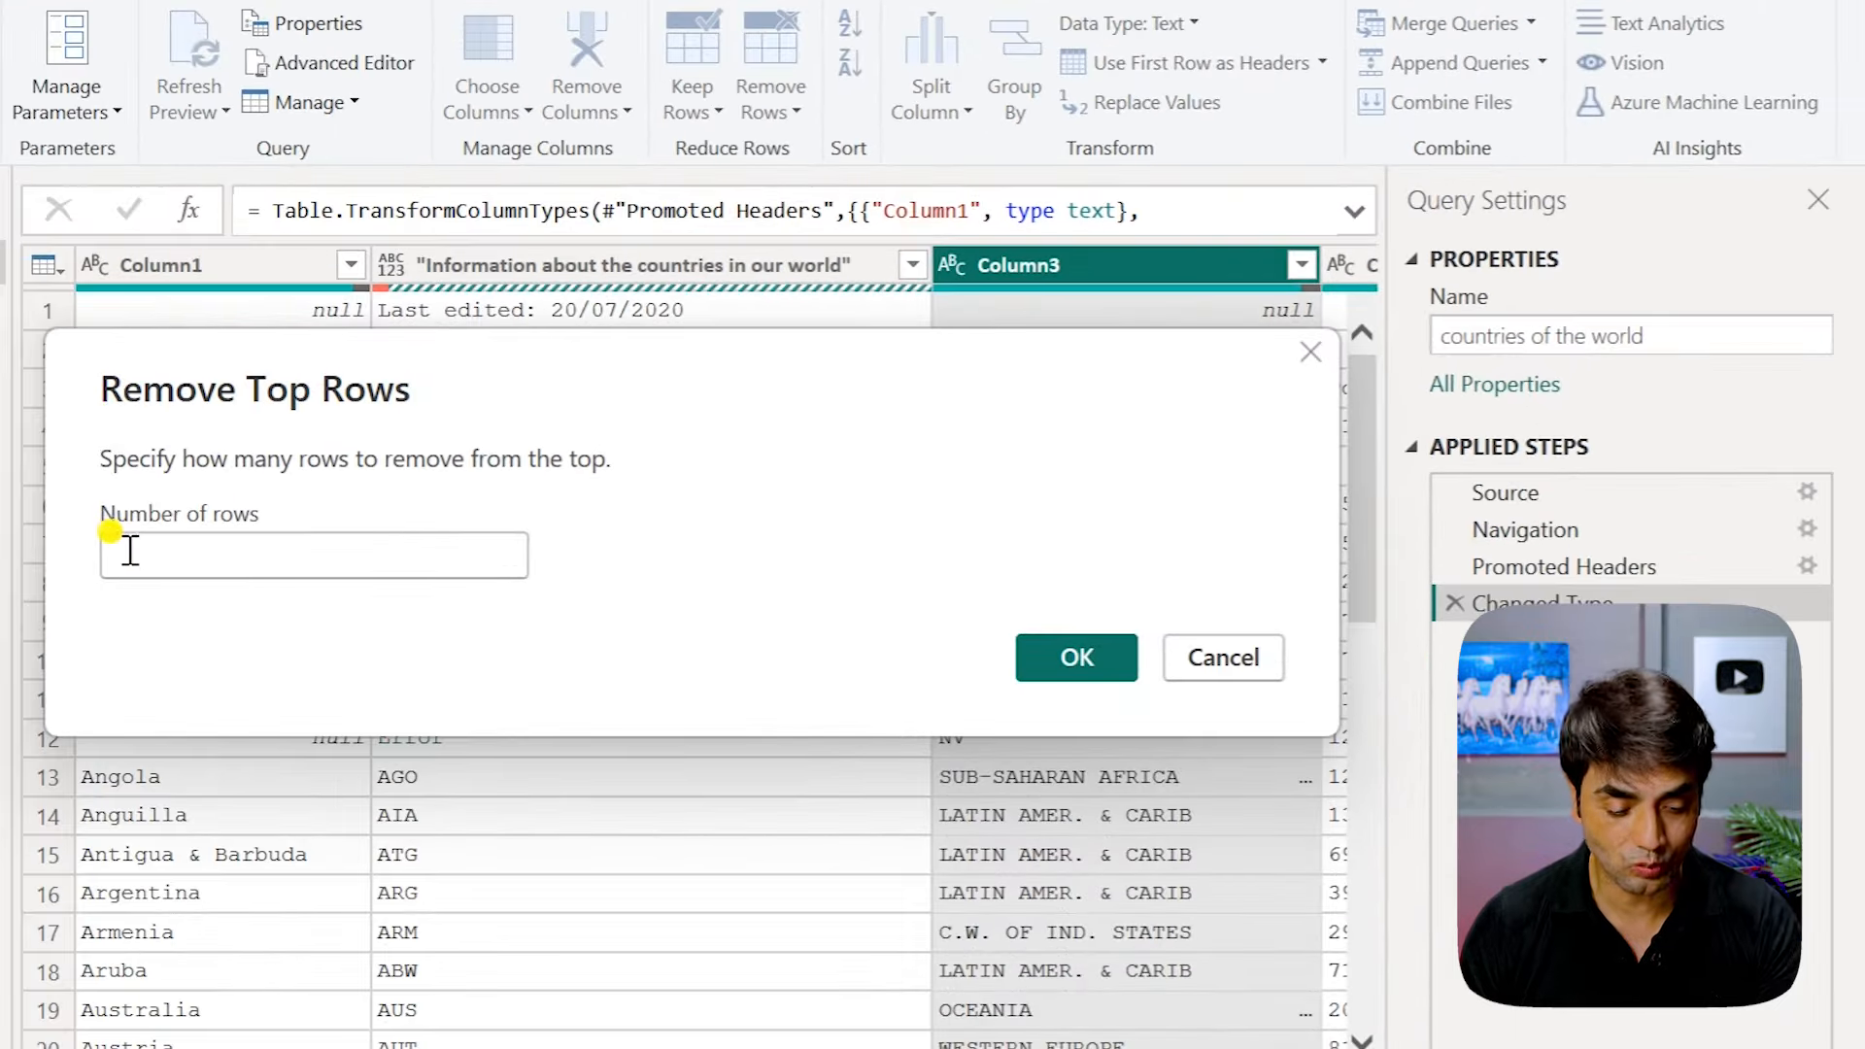
Step: Remove the top 2 rows from the countries of the world table
type("2")
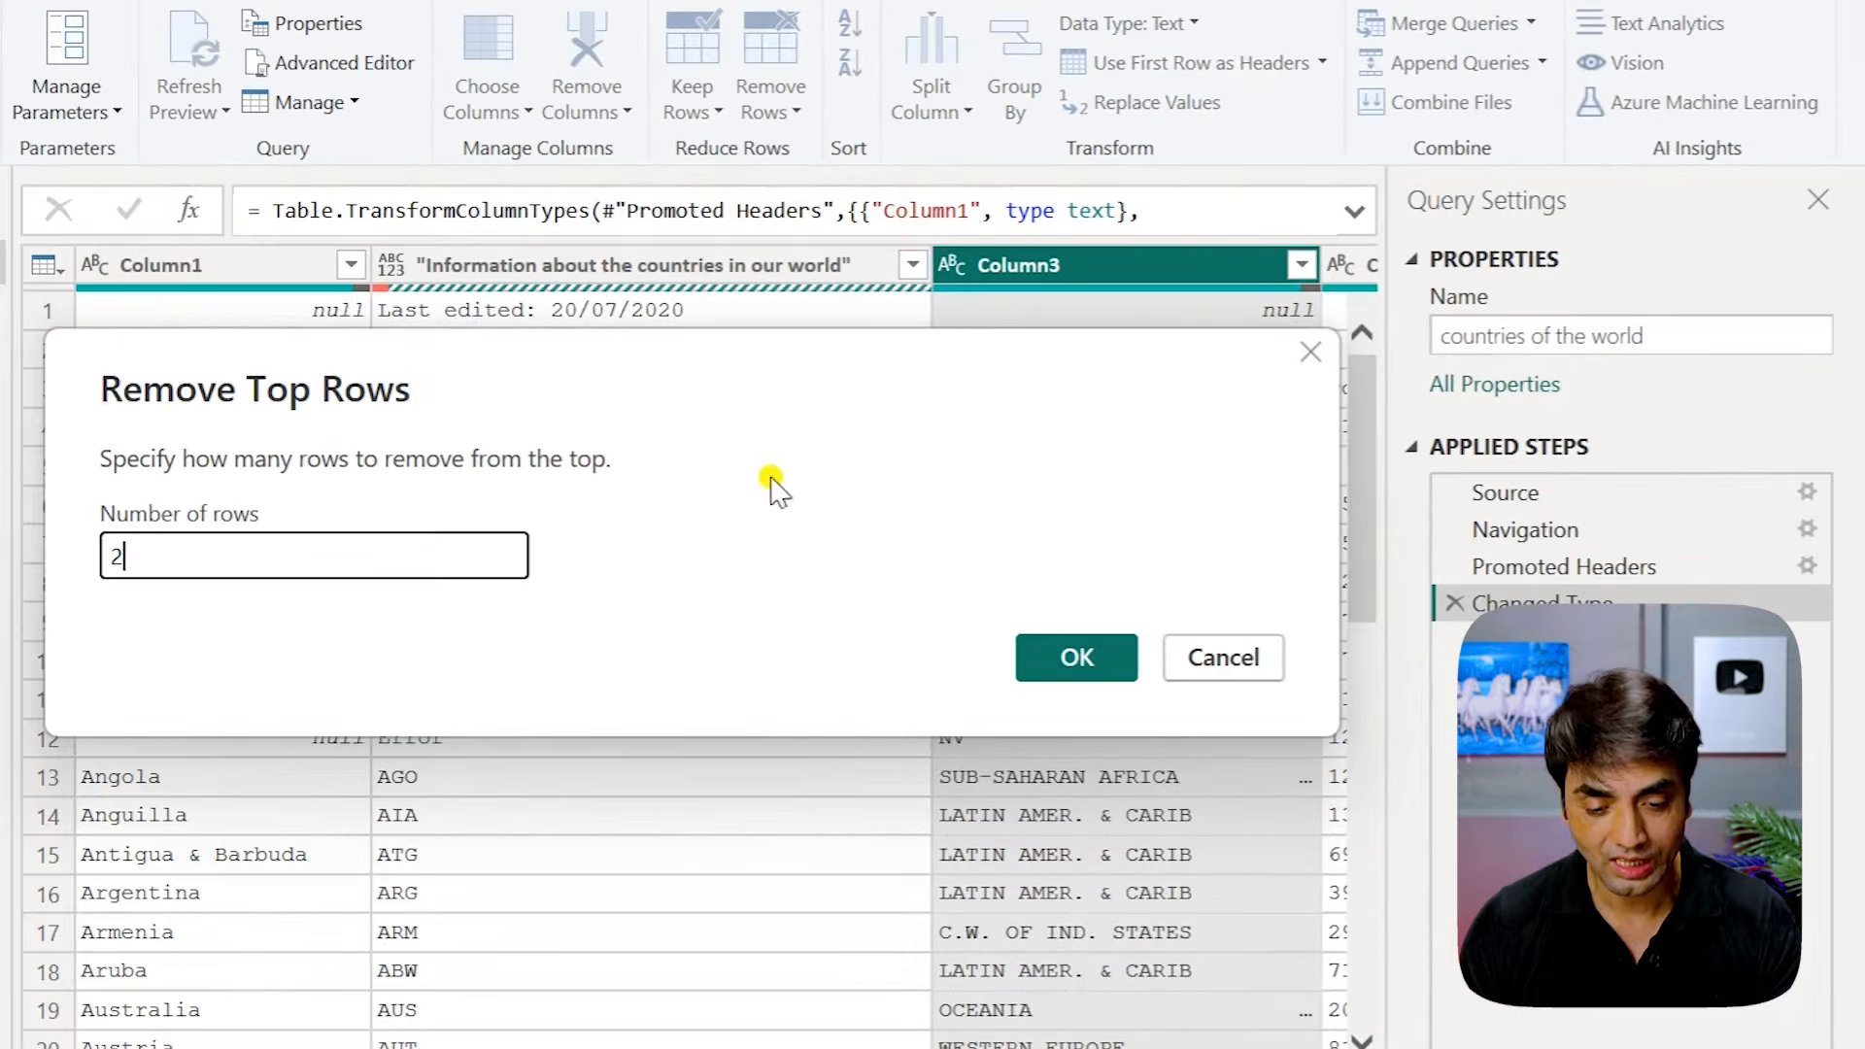
left_click(1077, 657)
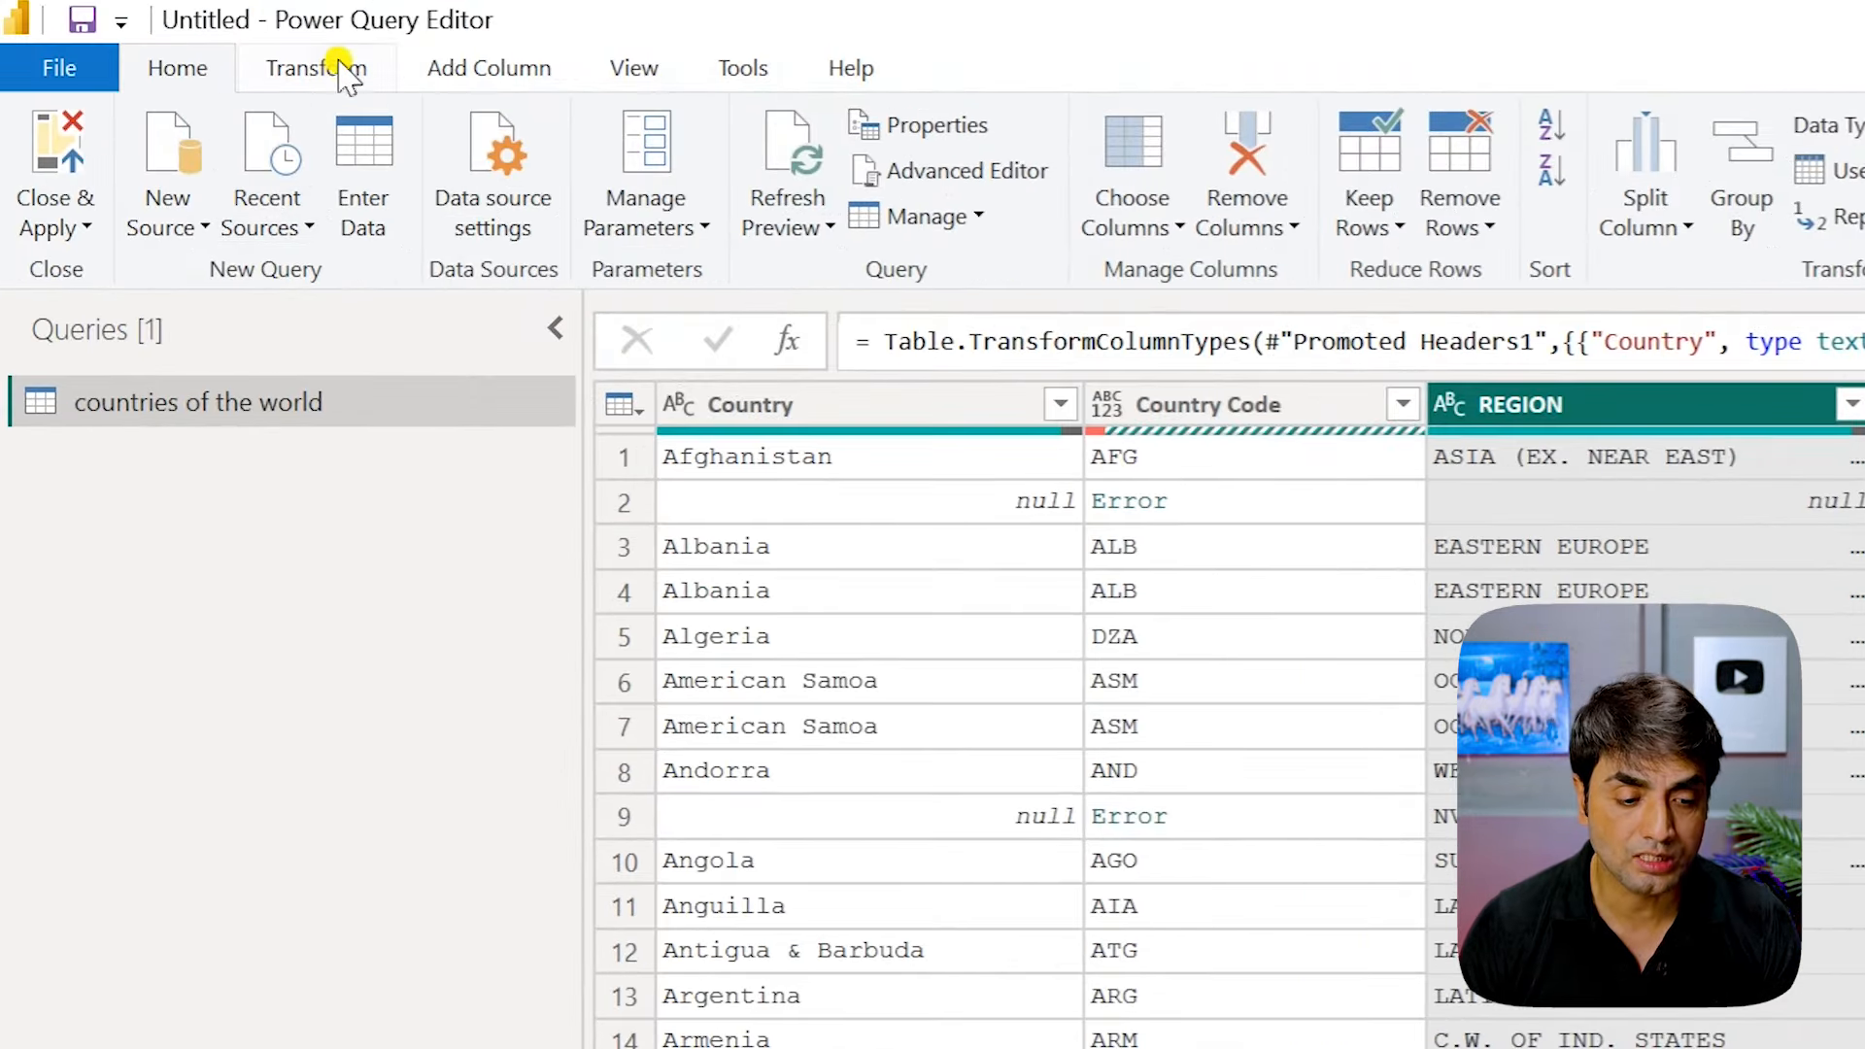
Step: Set the Country Code column's data type to Text
left_click(195, 16)
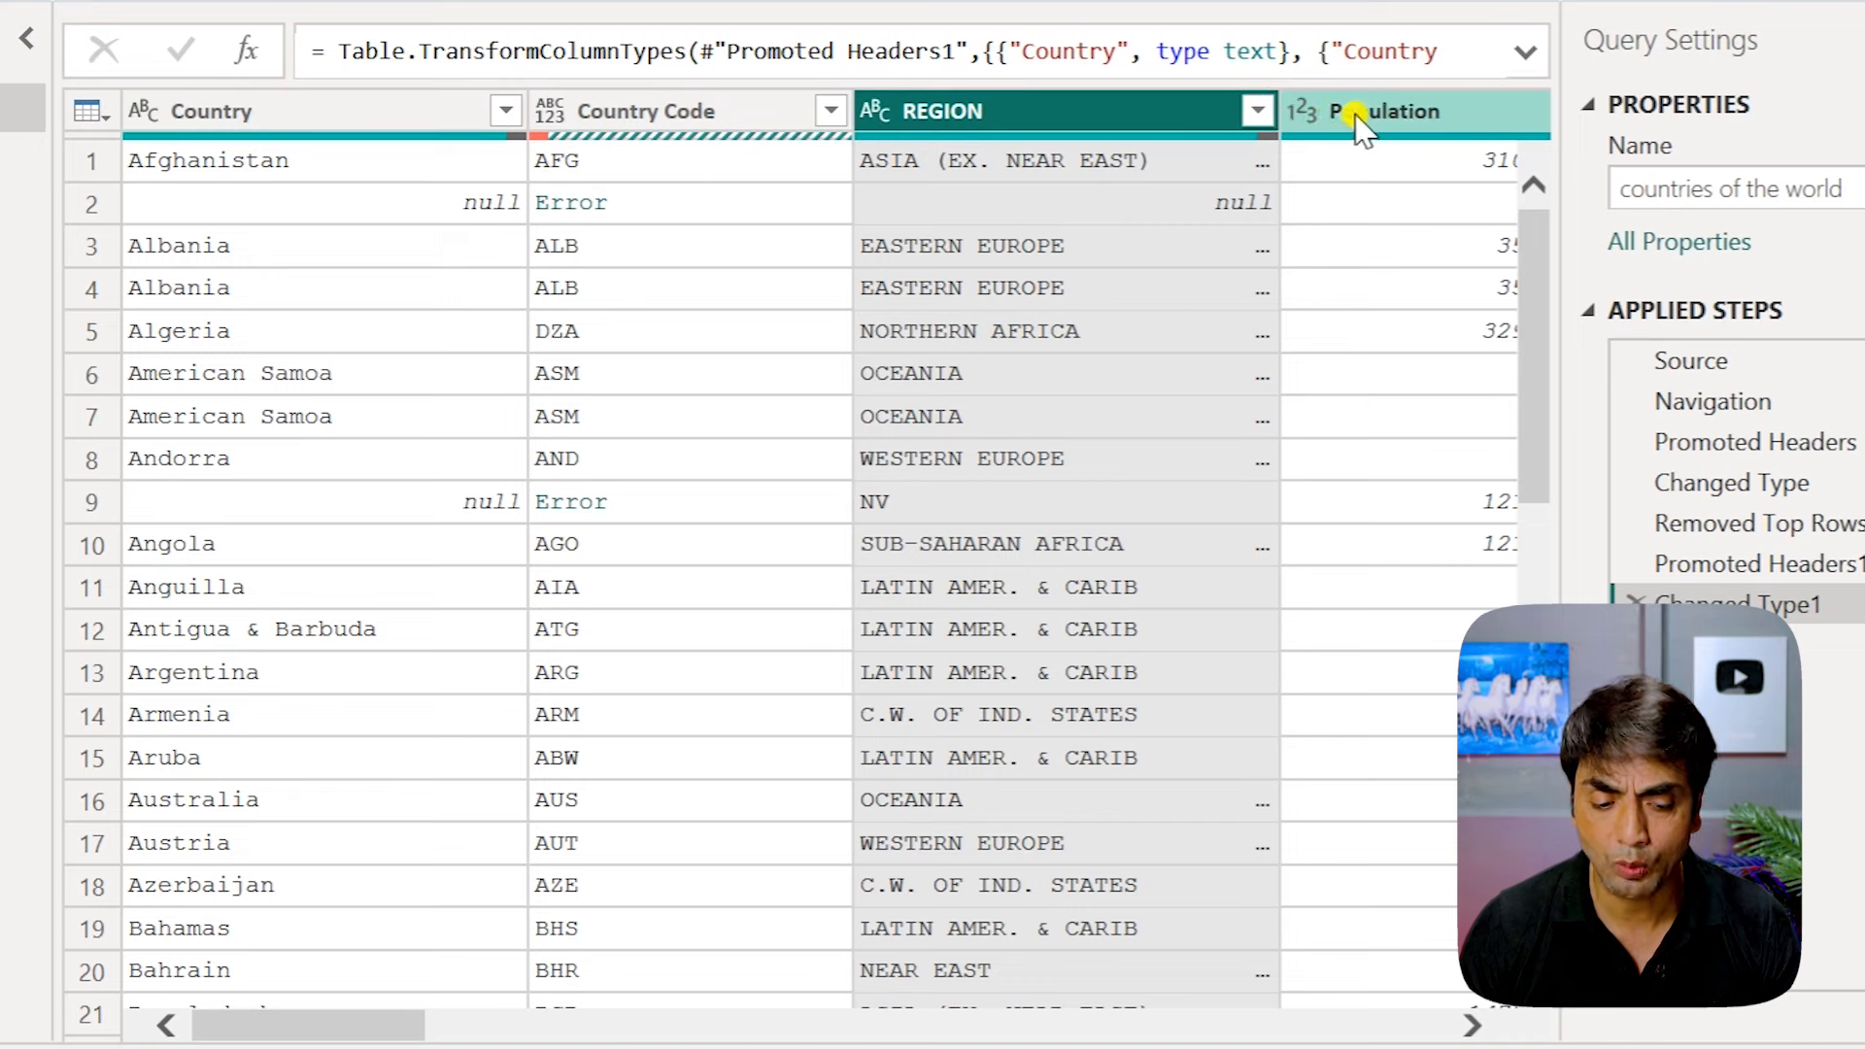
left_click(549, 111)
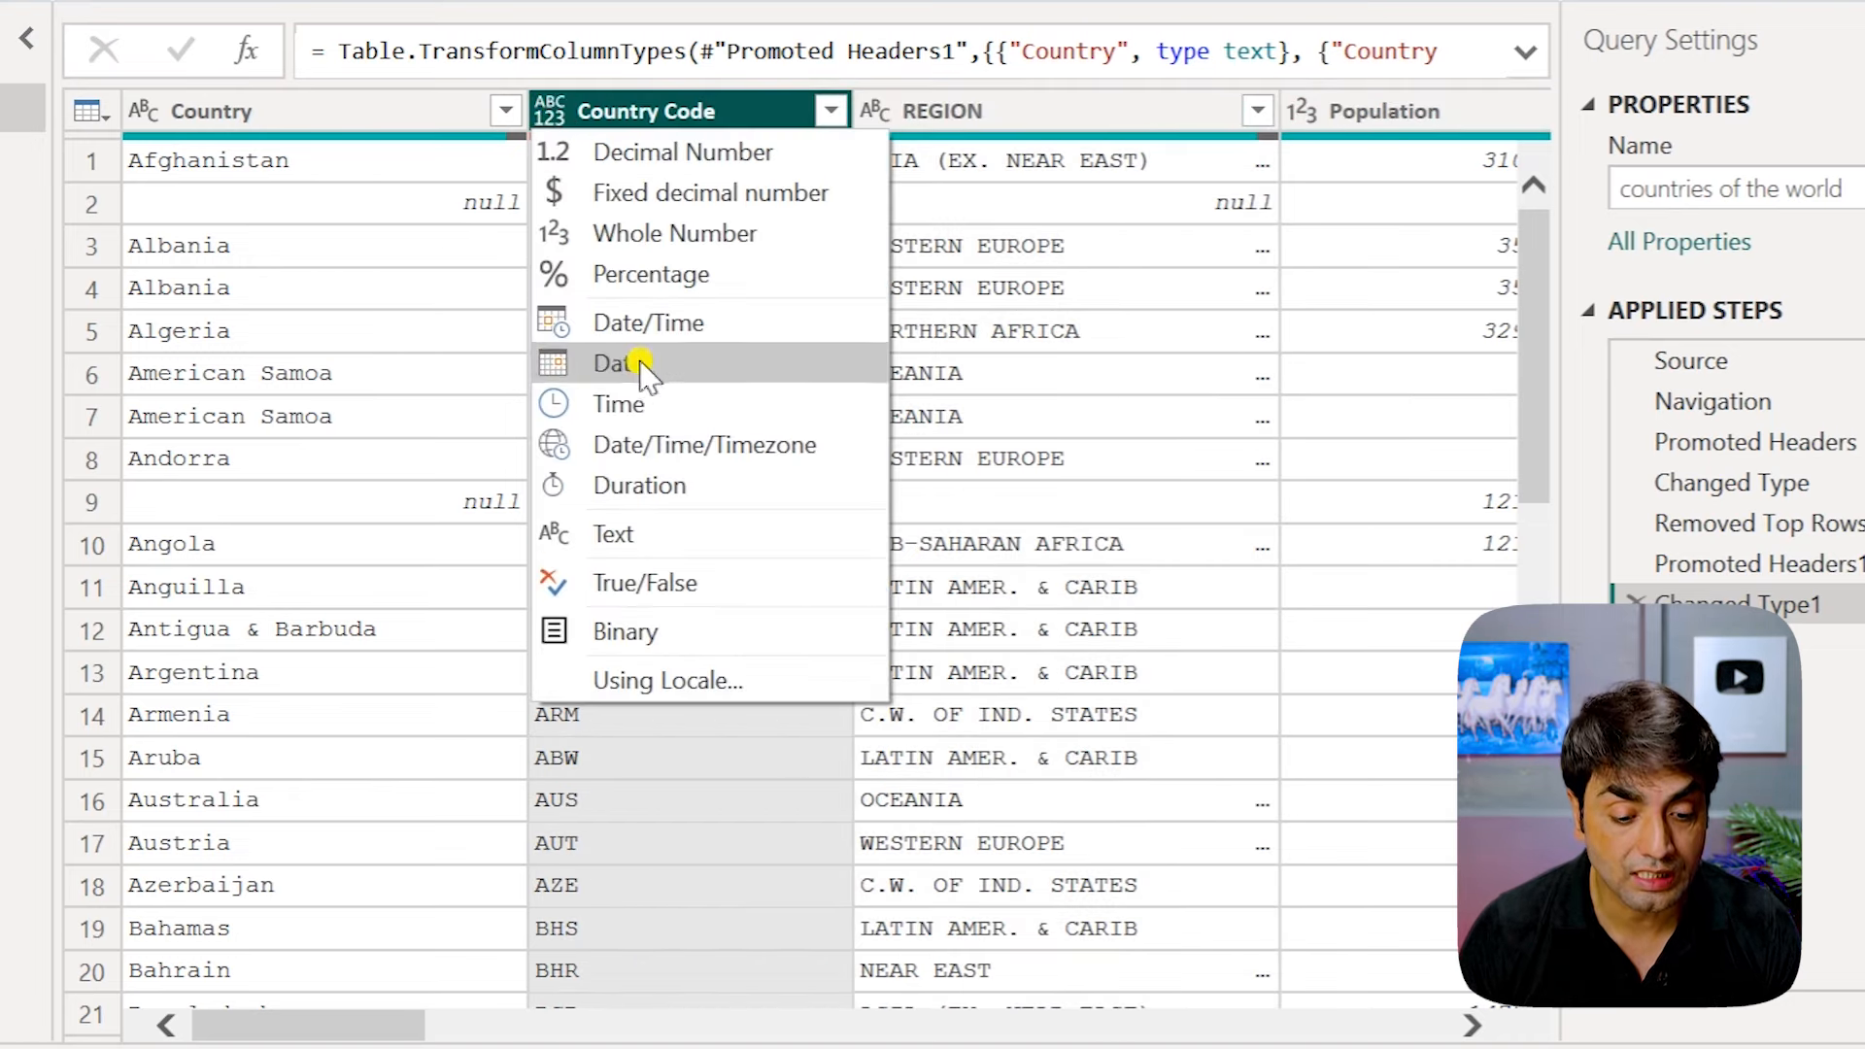
left_click(622, 532)
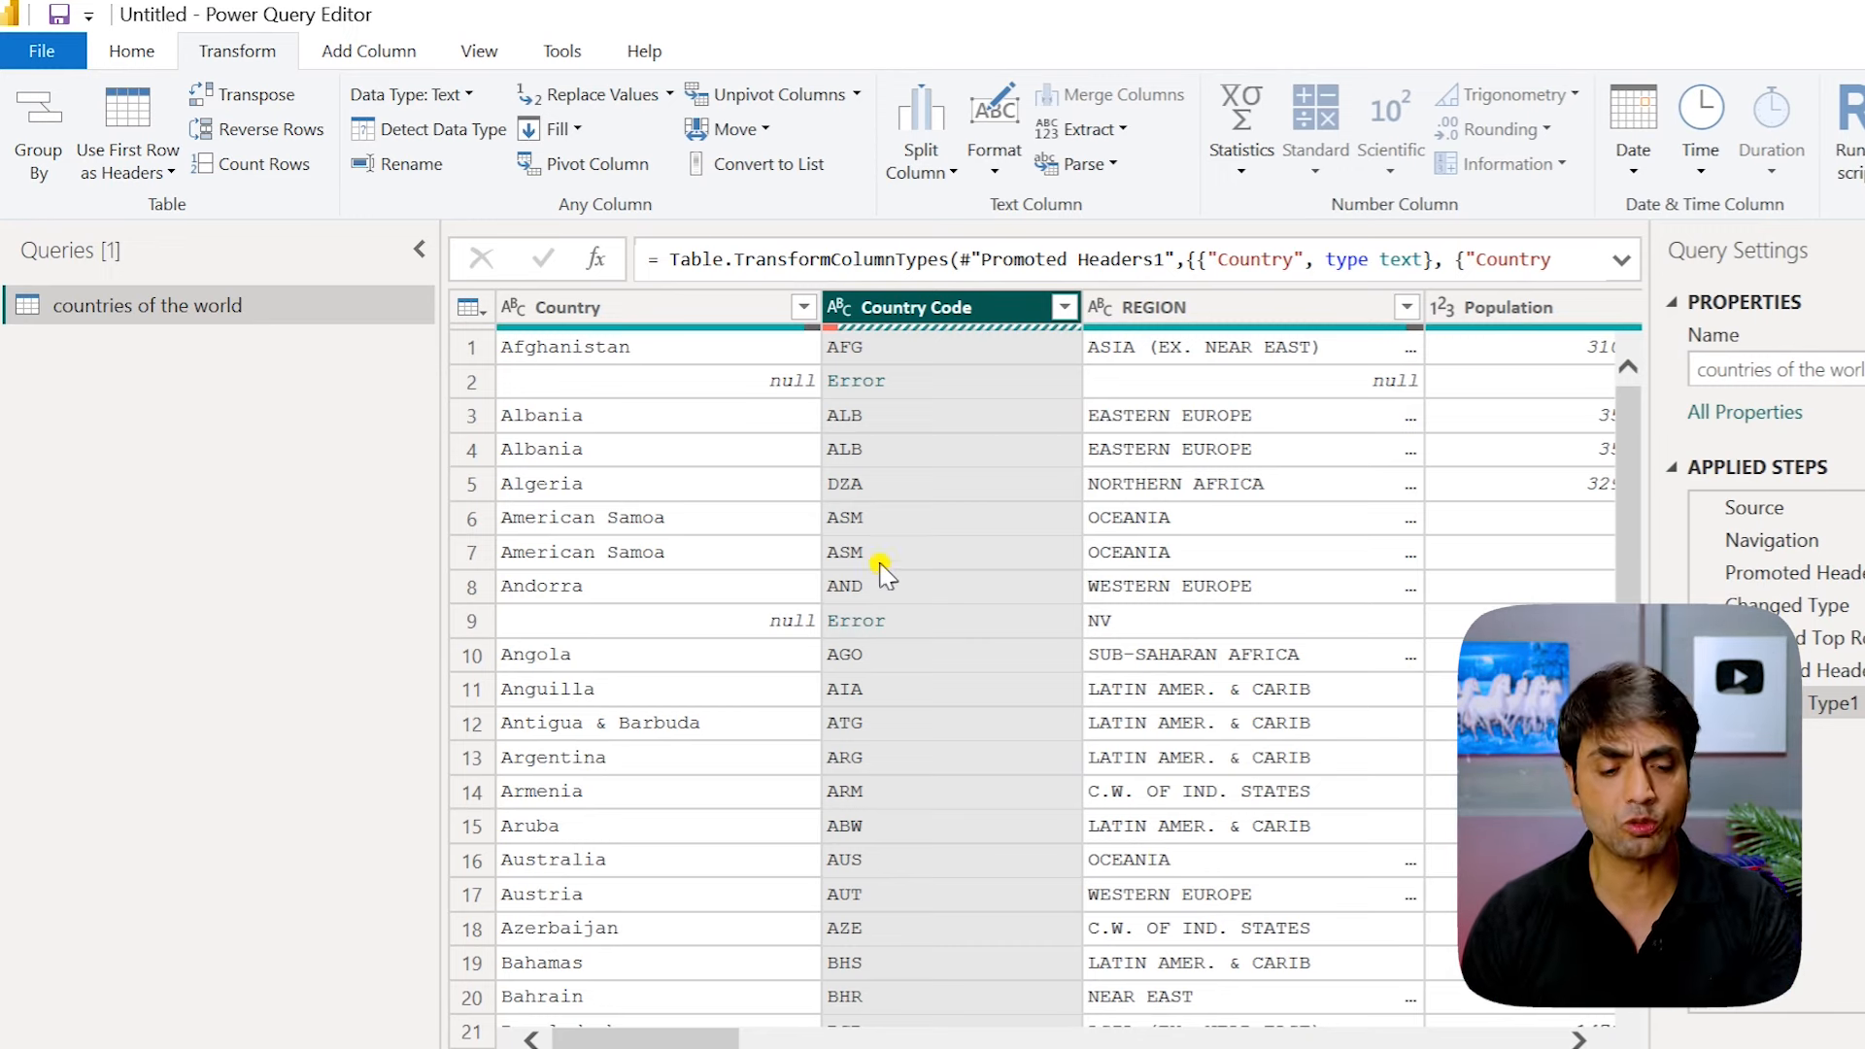
Step: Remove the rows with duplicate values in the Country column
left_click(629, 309)
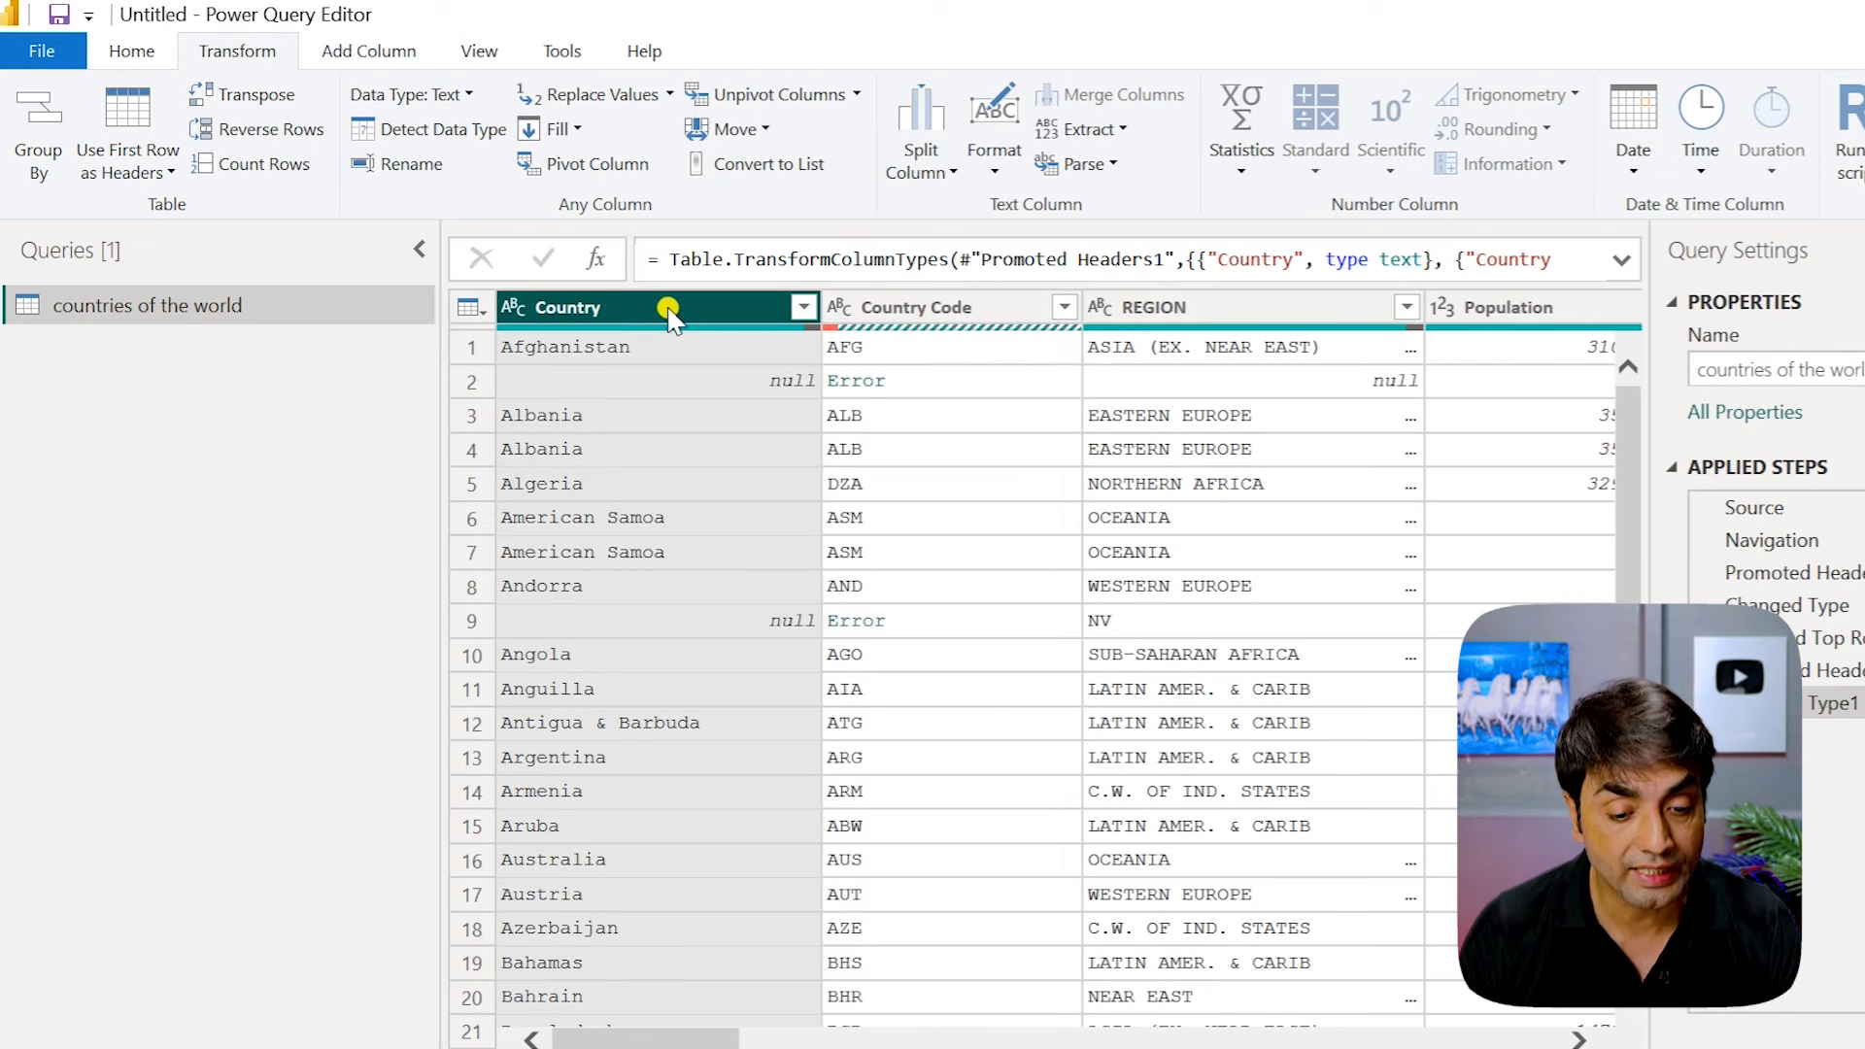
left_click(132, 54)
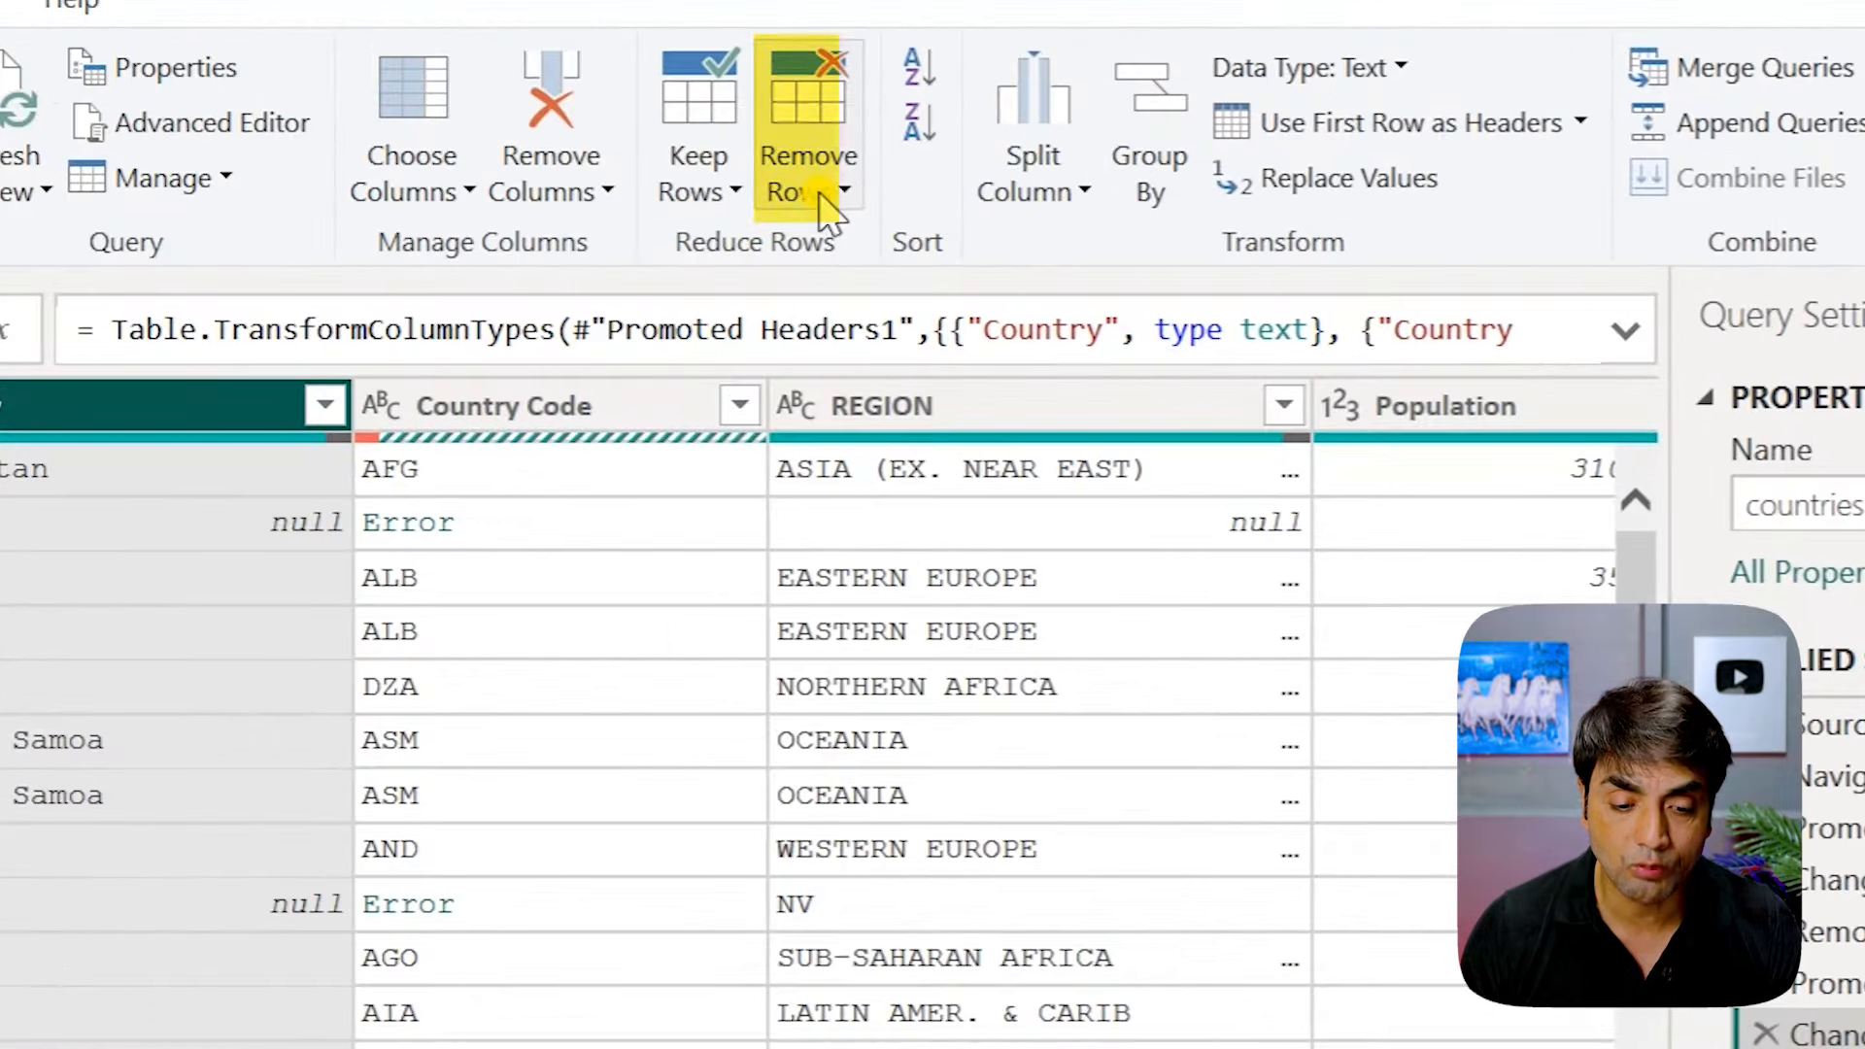
left_click(1129, 174)
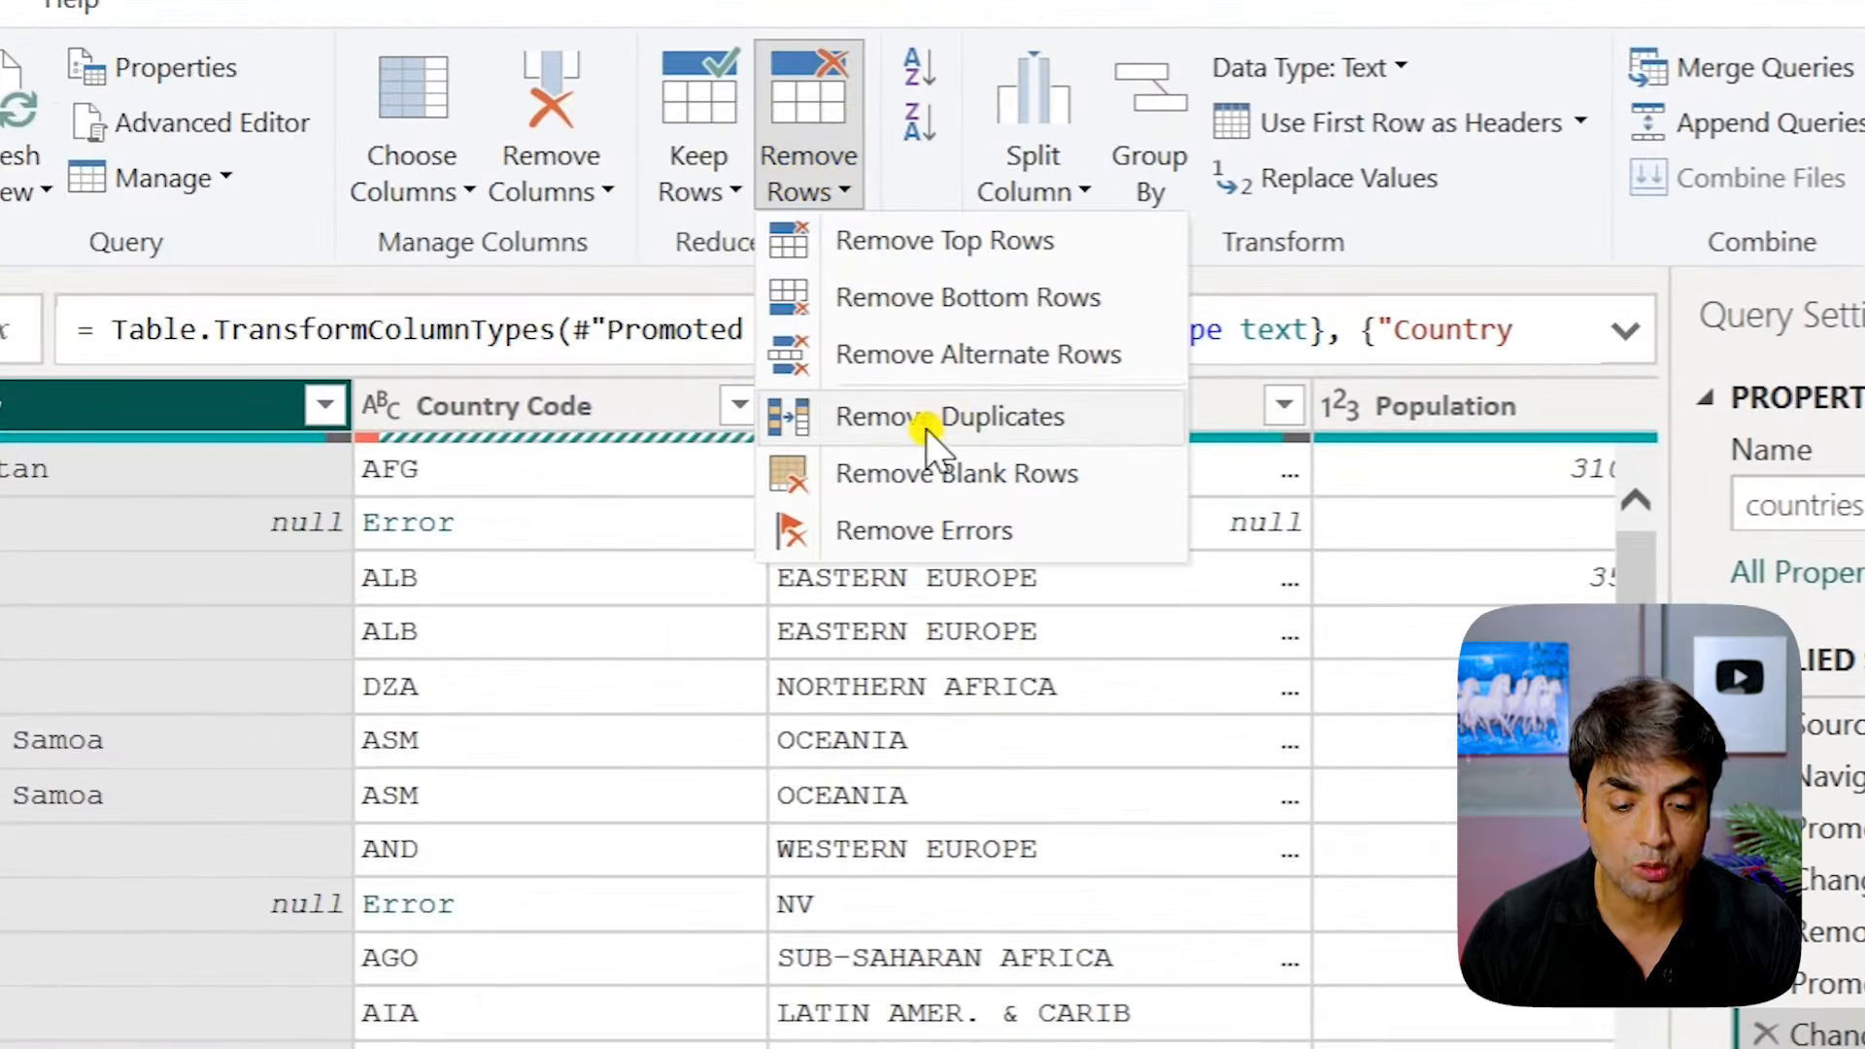
left_click(924, 429)
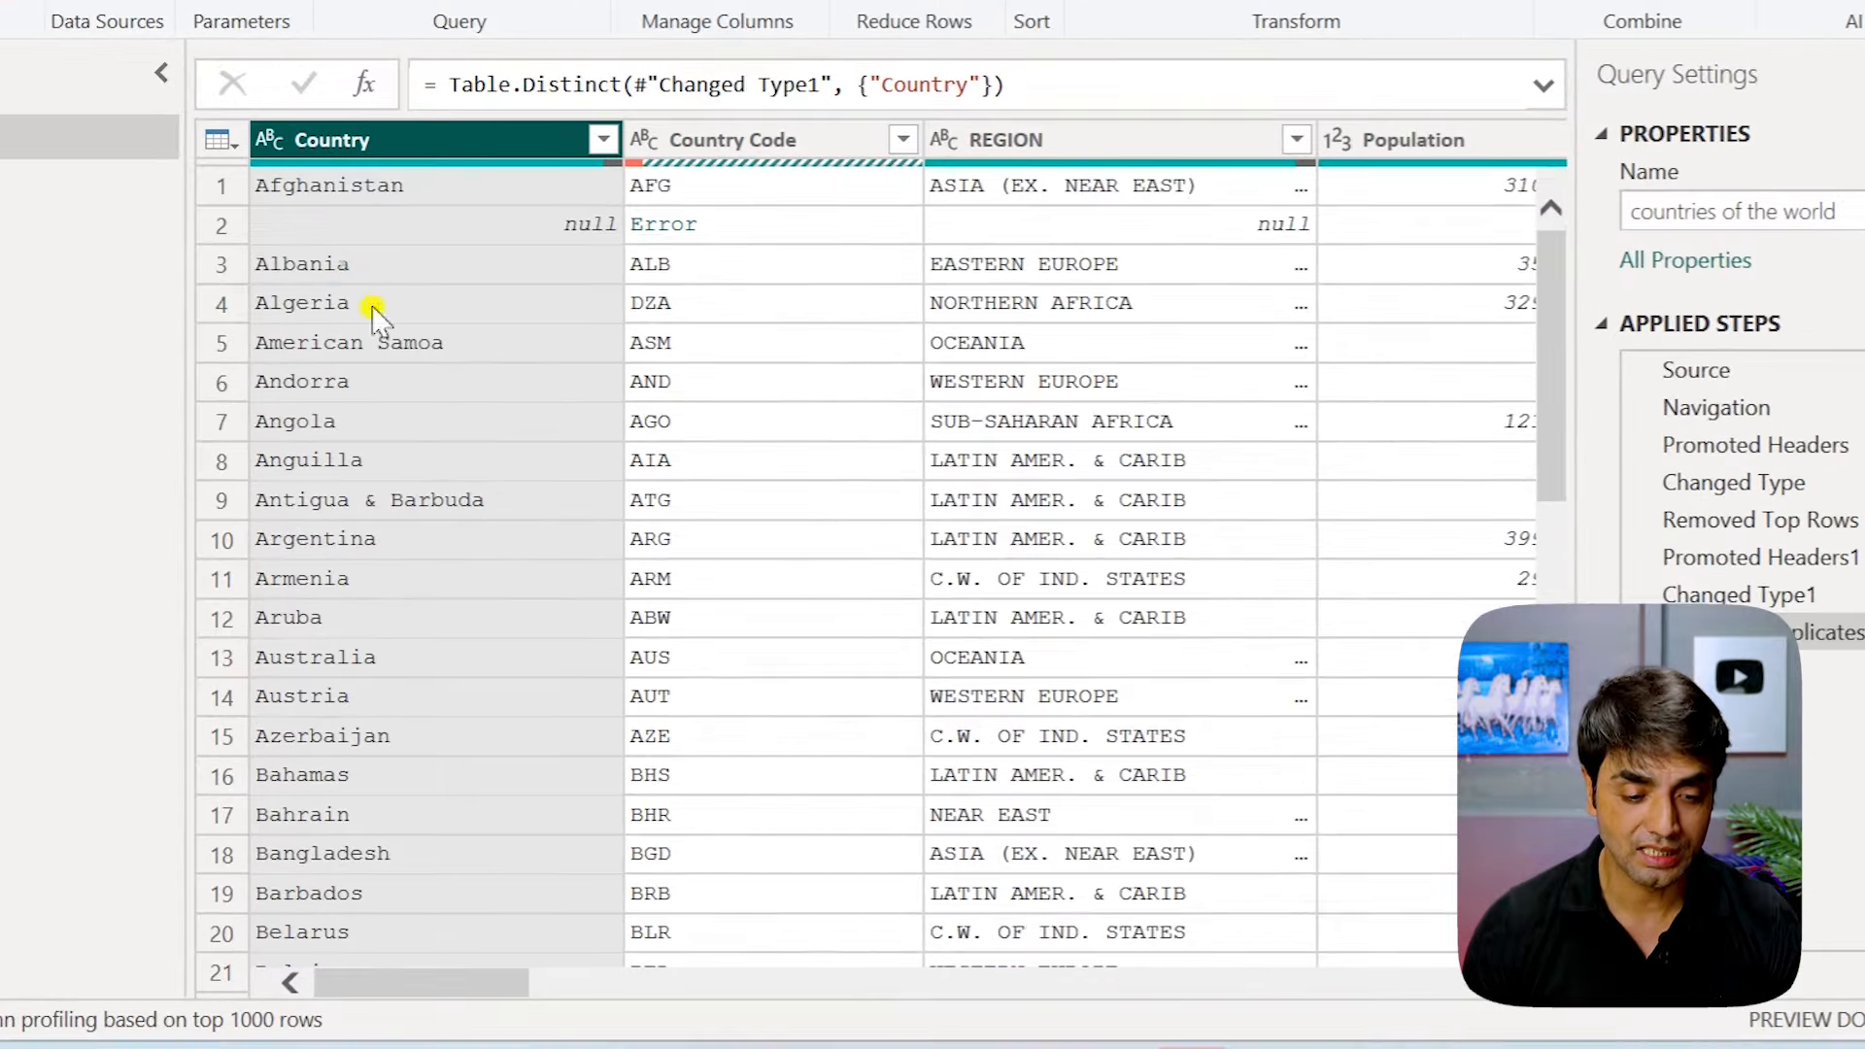
Step: Filter the null values out of the Country column and recheck its filter list without changing it
left_click(603, 139)
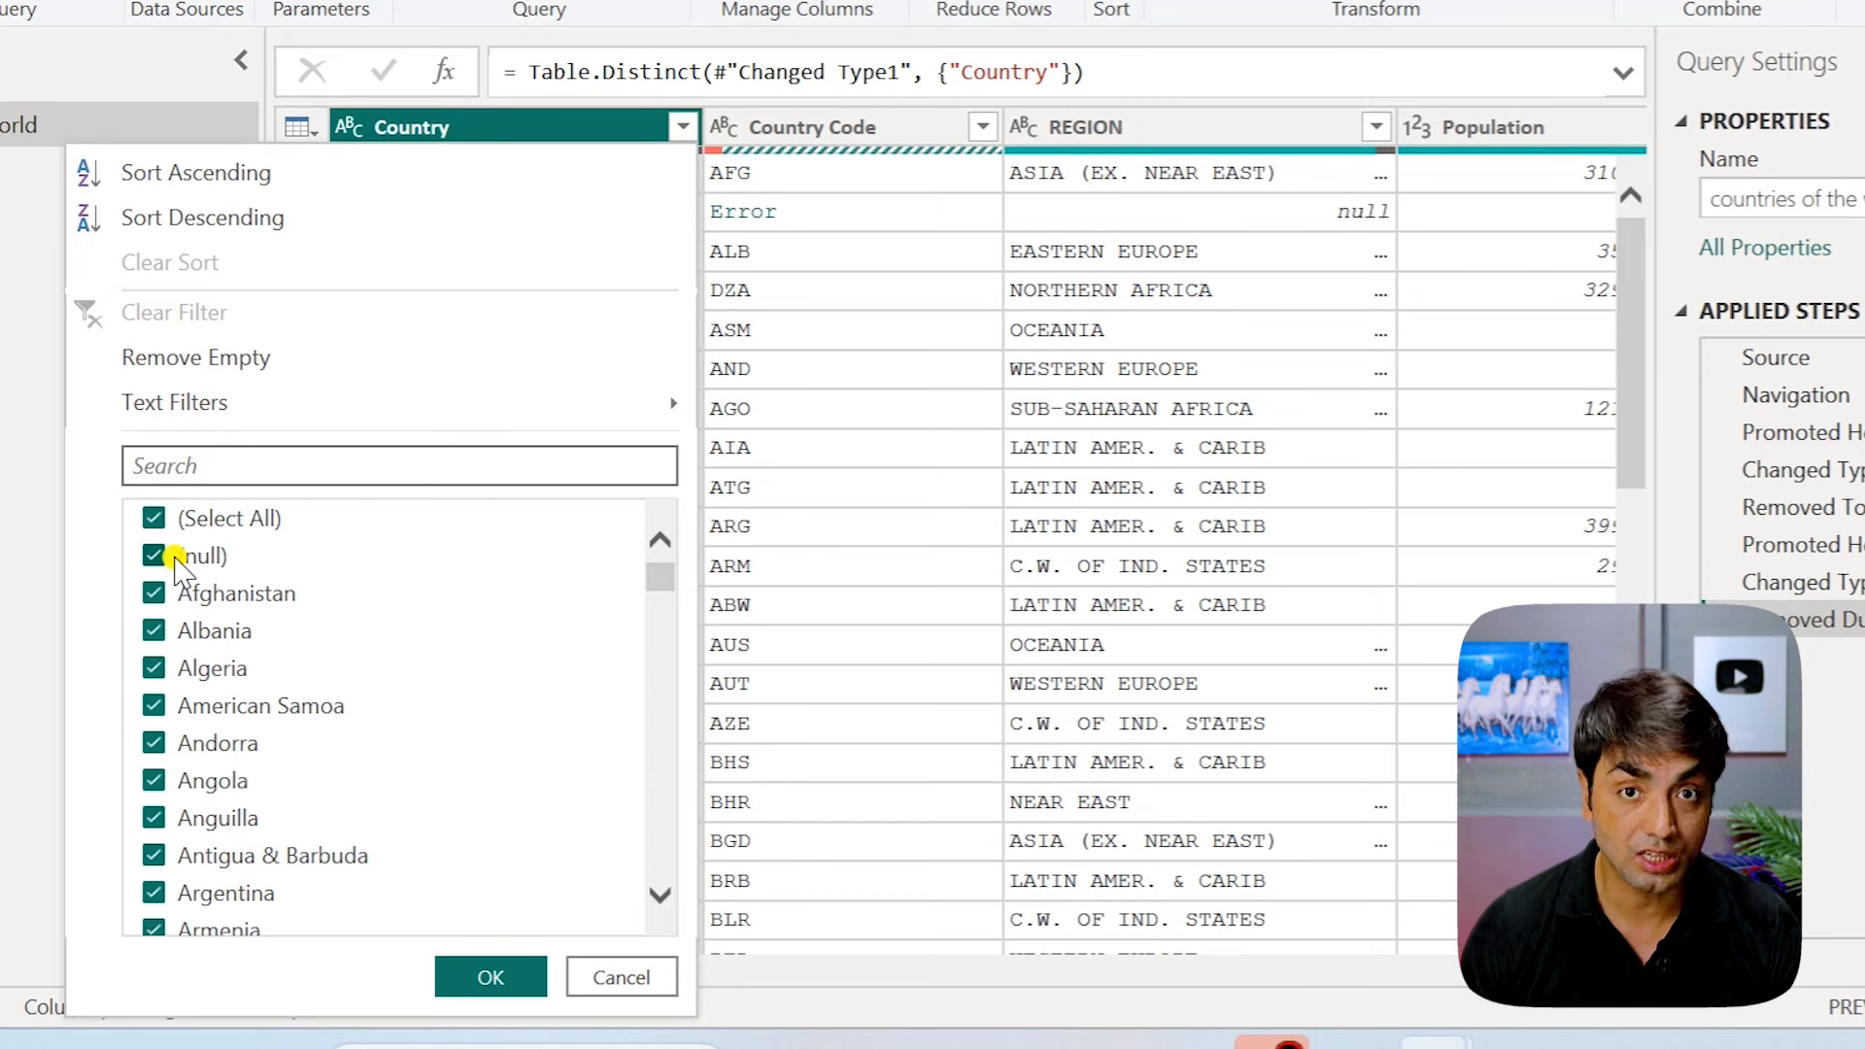
left_click(154, 557)
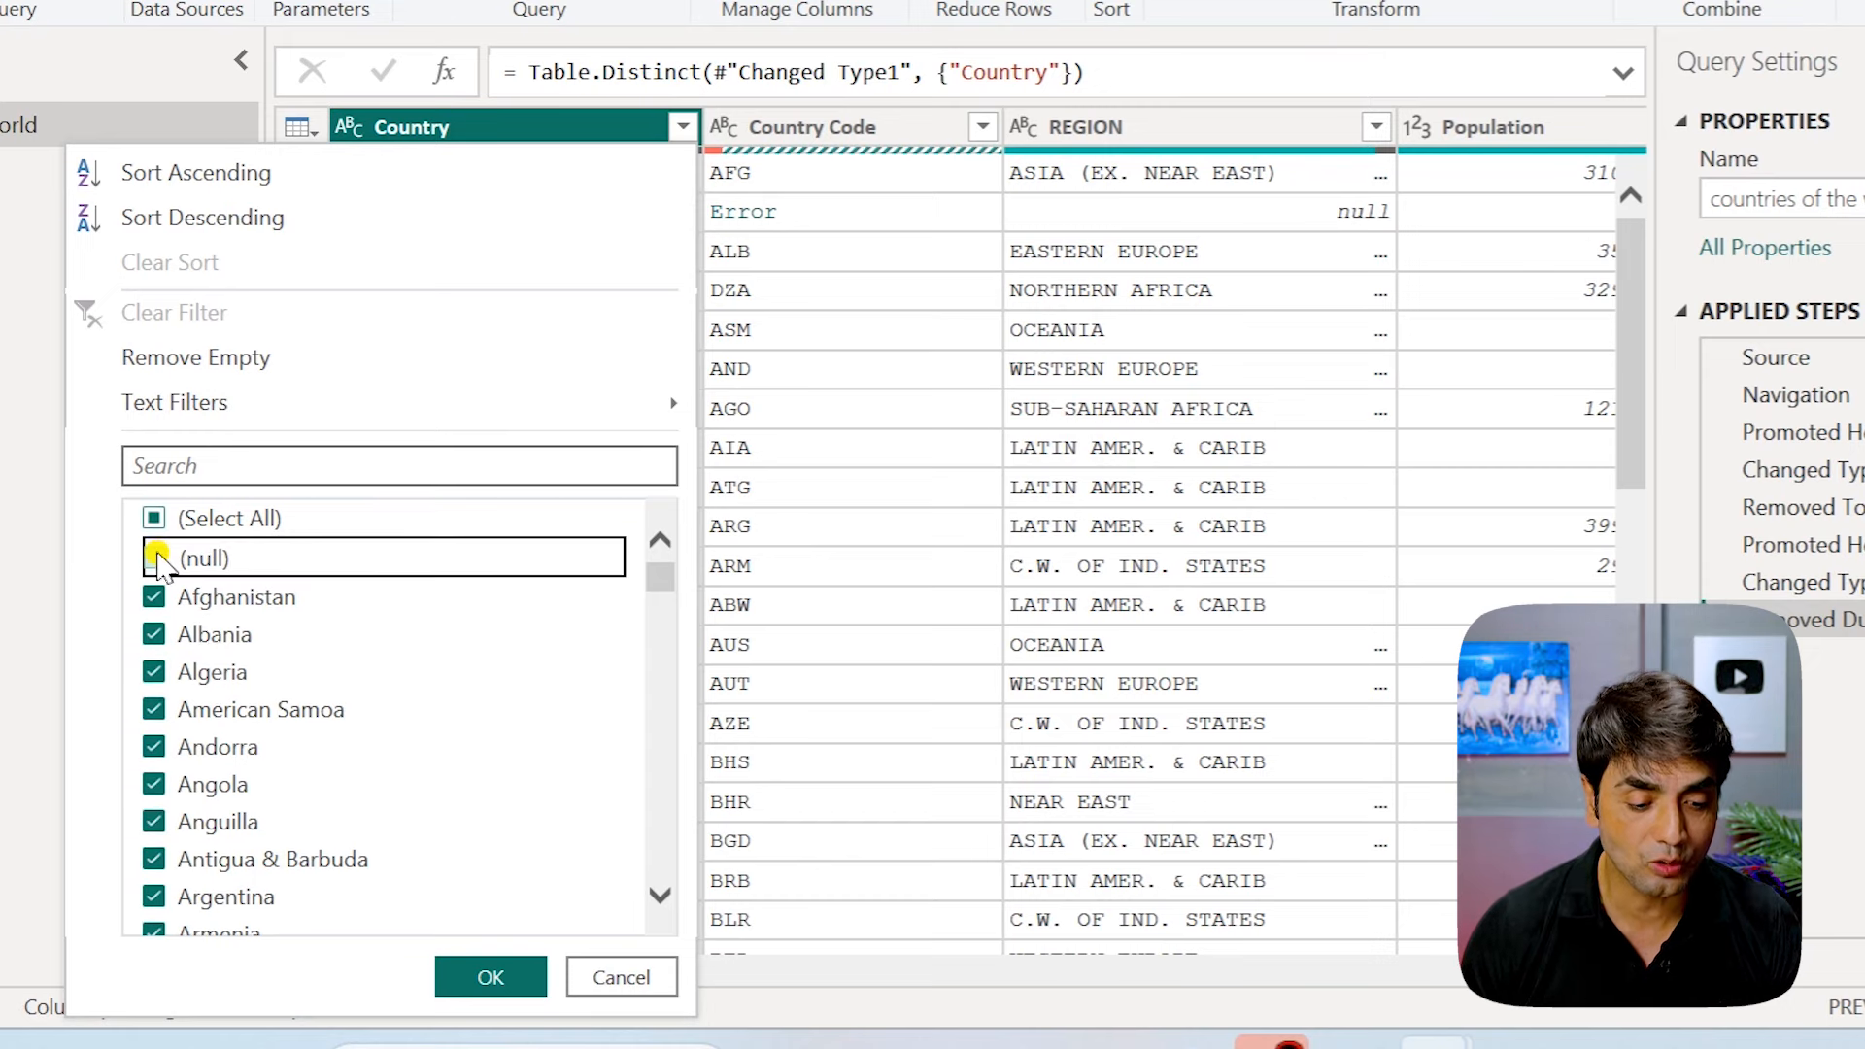
left_click(488, 981)
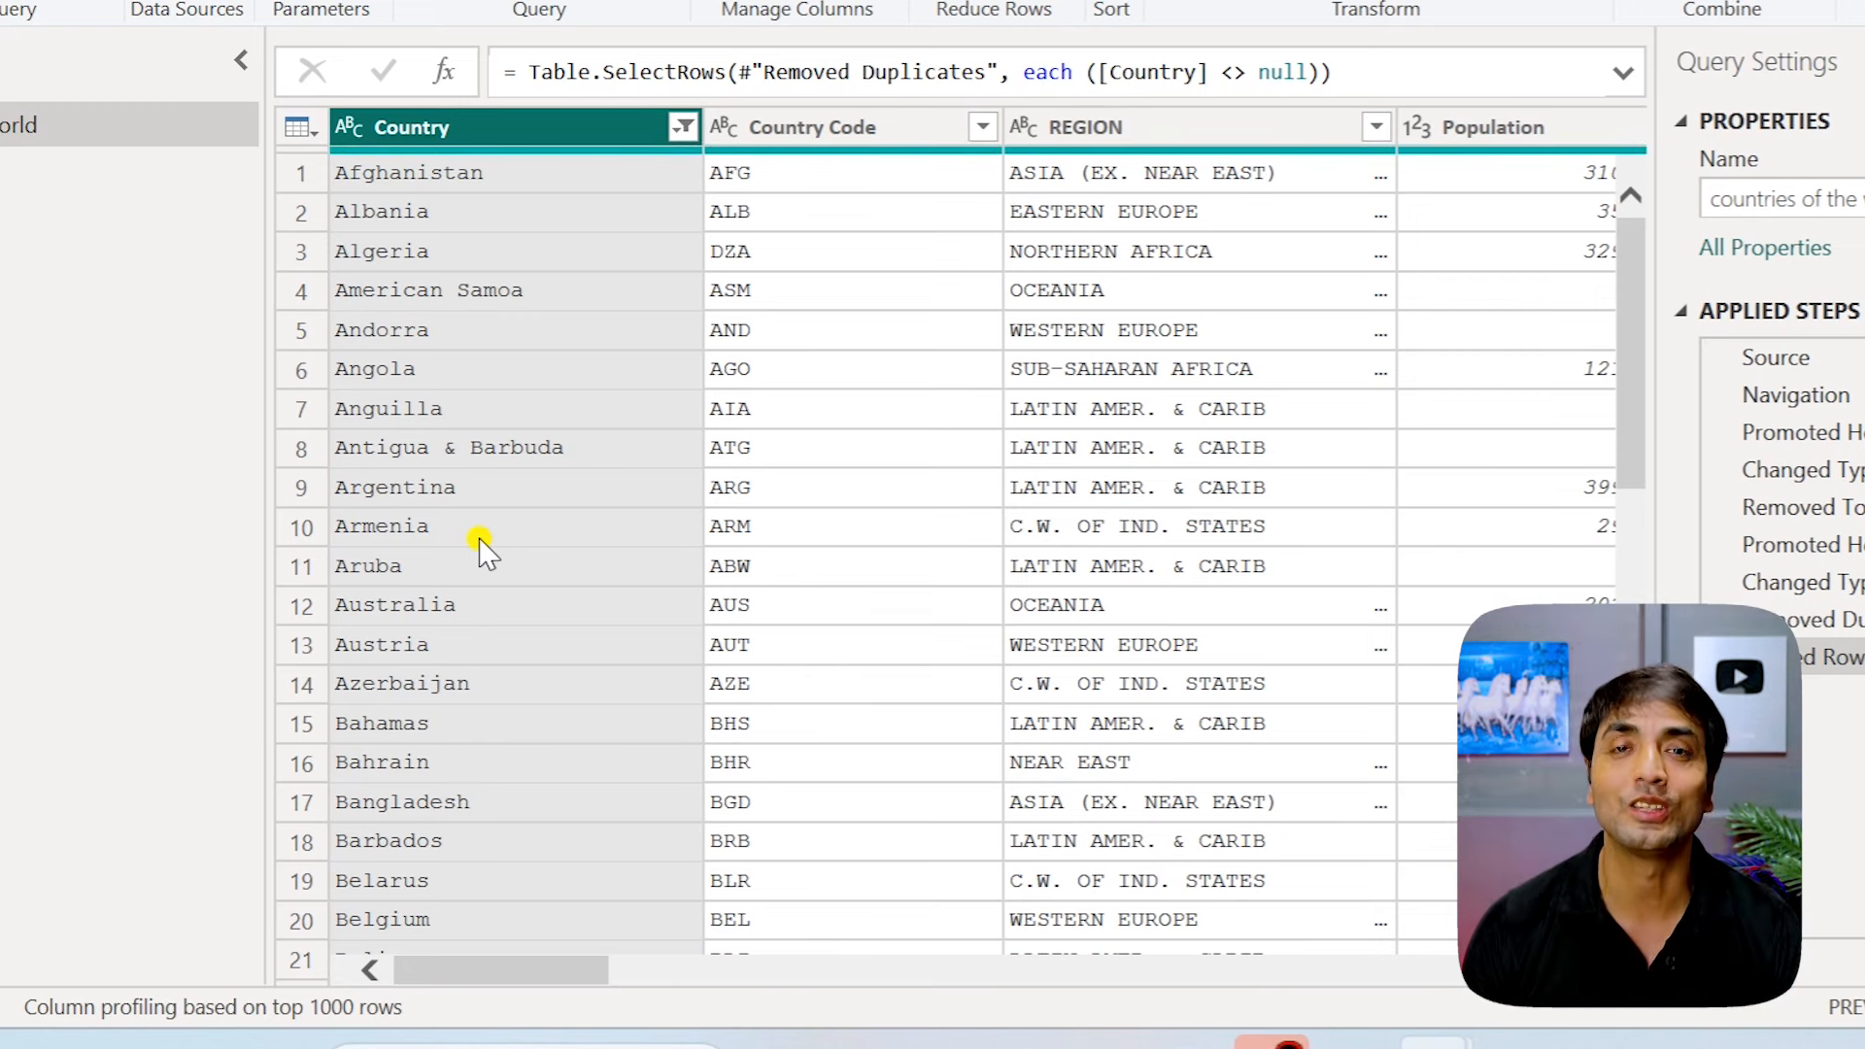
left_click(683, 128)
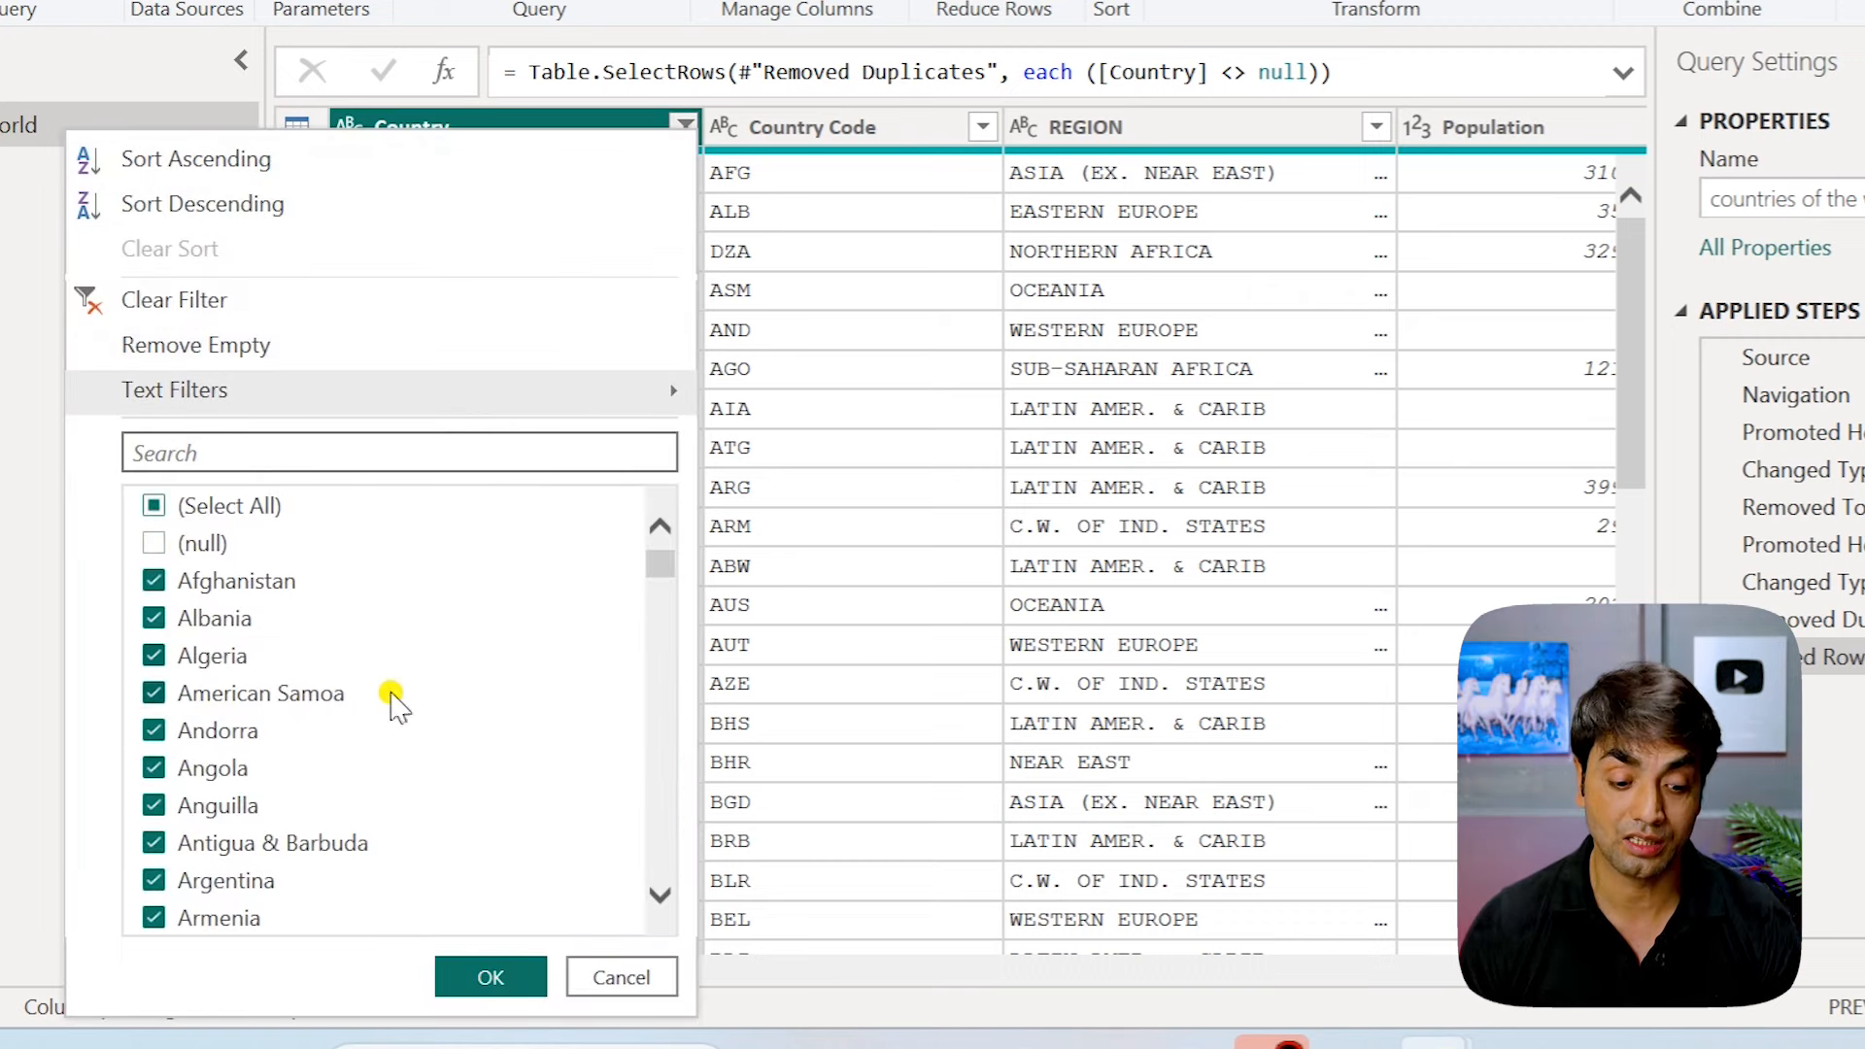
left_click(641, 979)
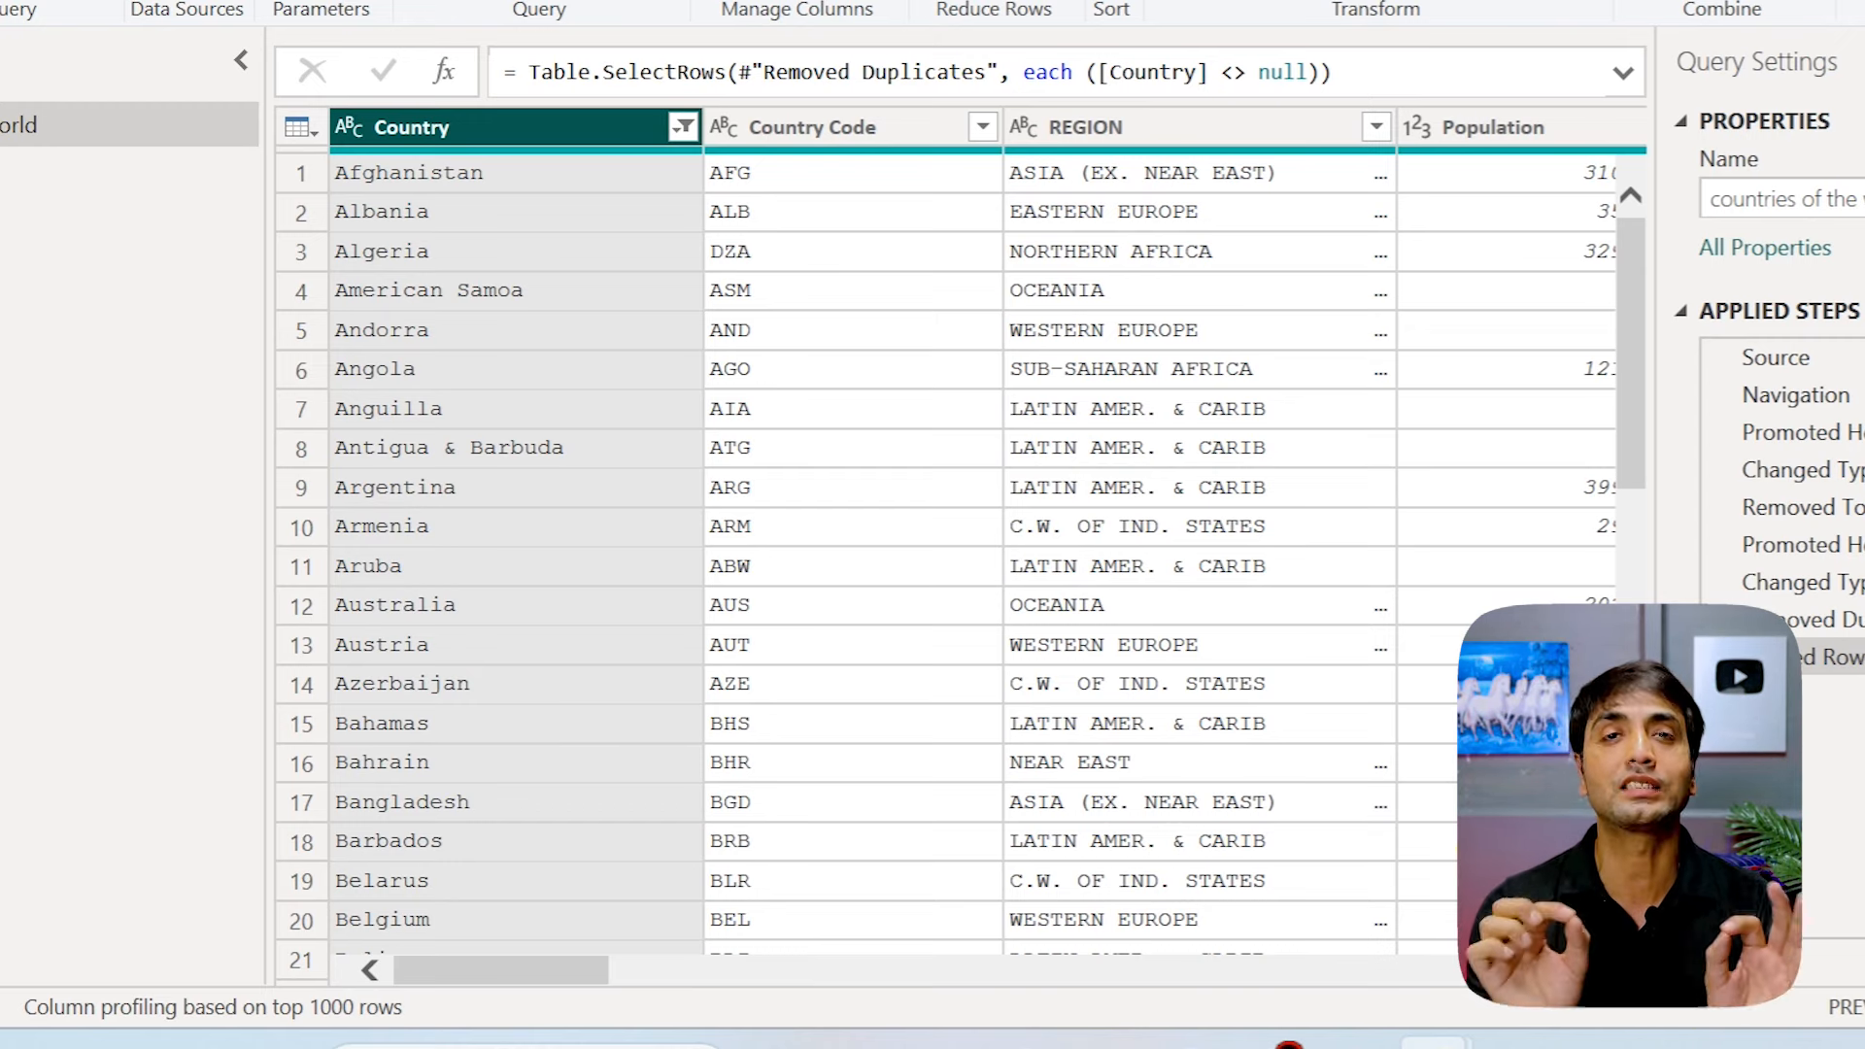
left_click(209, 44)
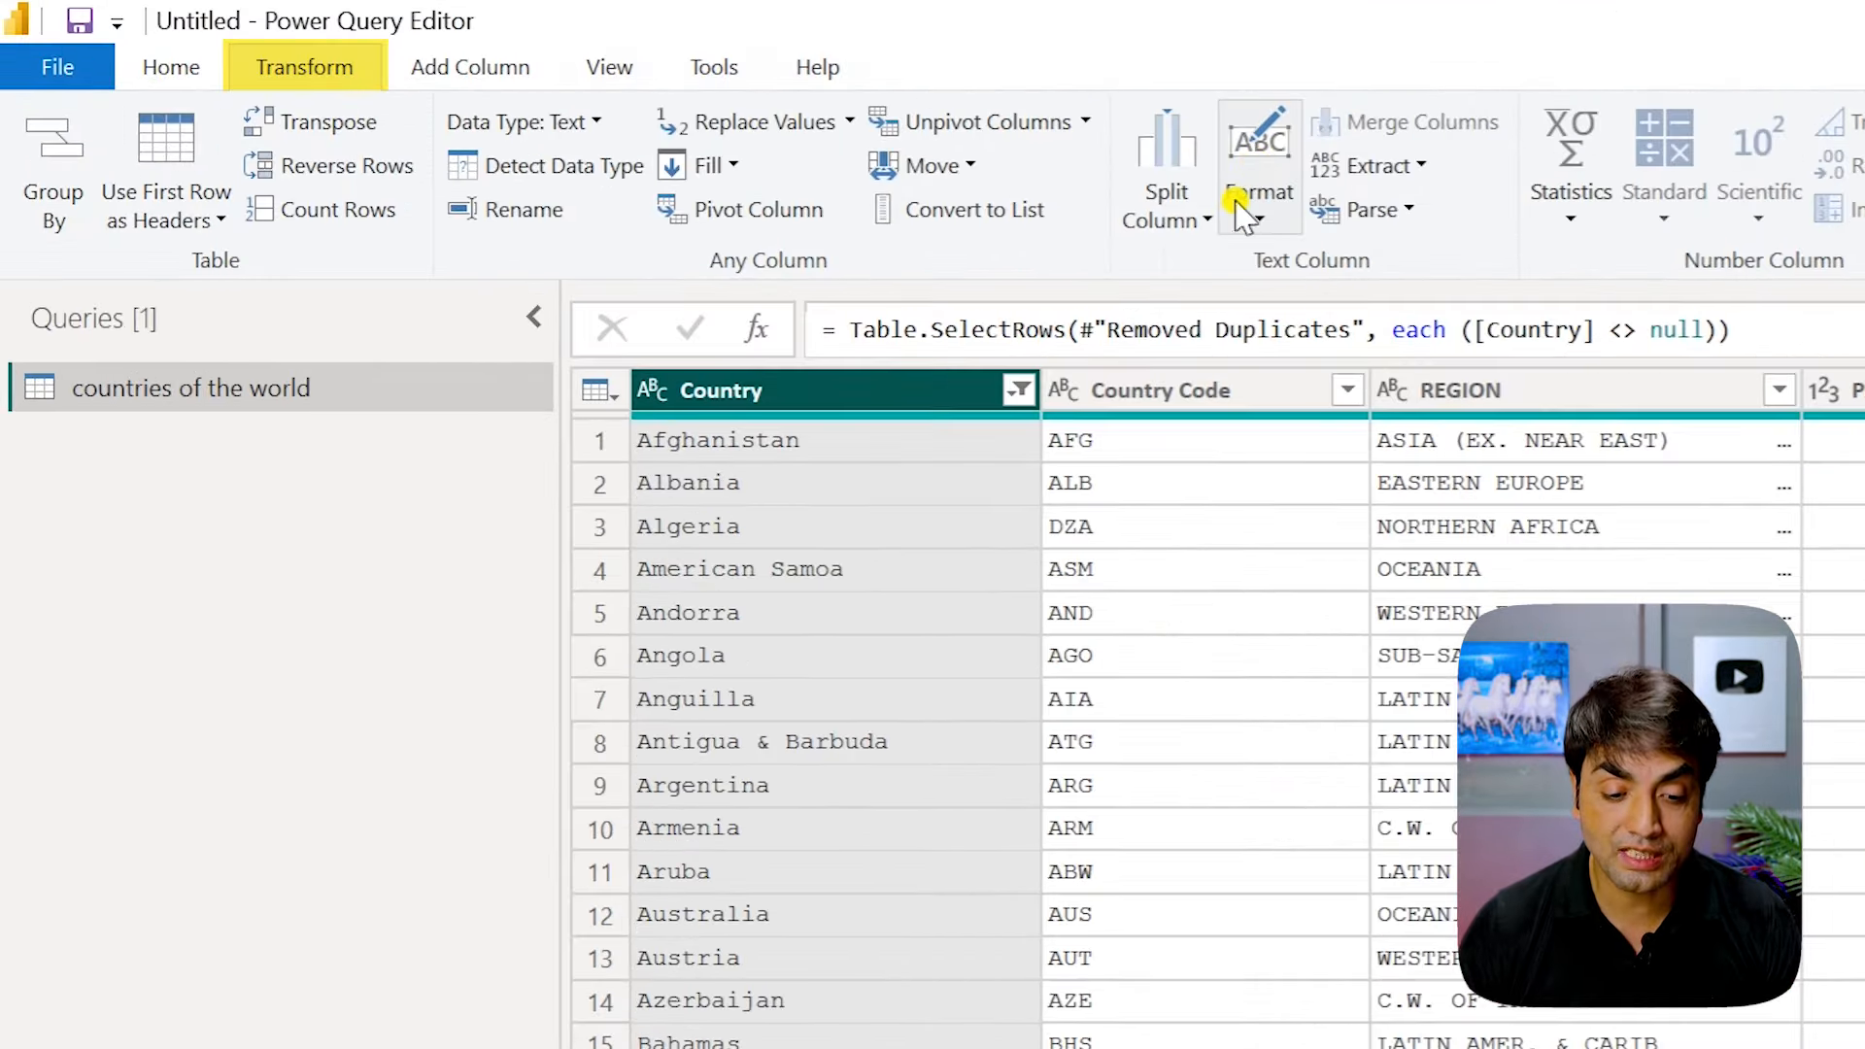
left_click(941, 146)
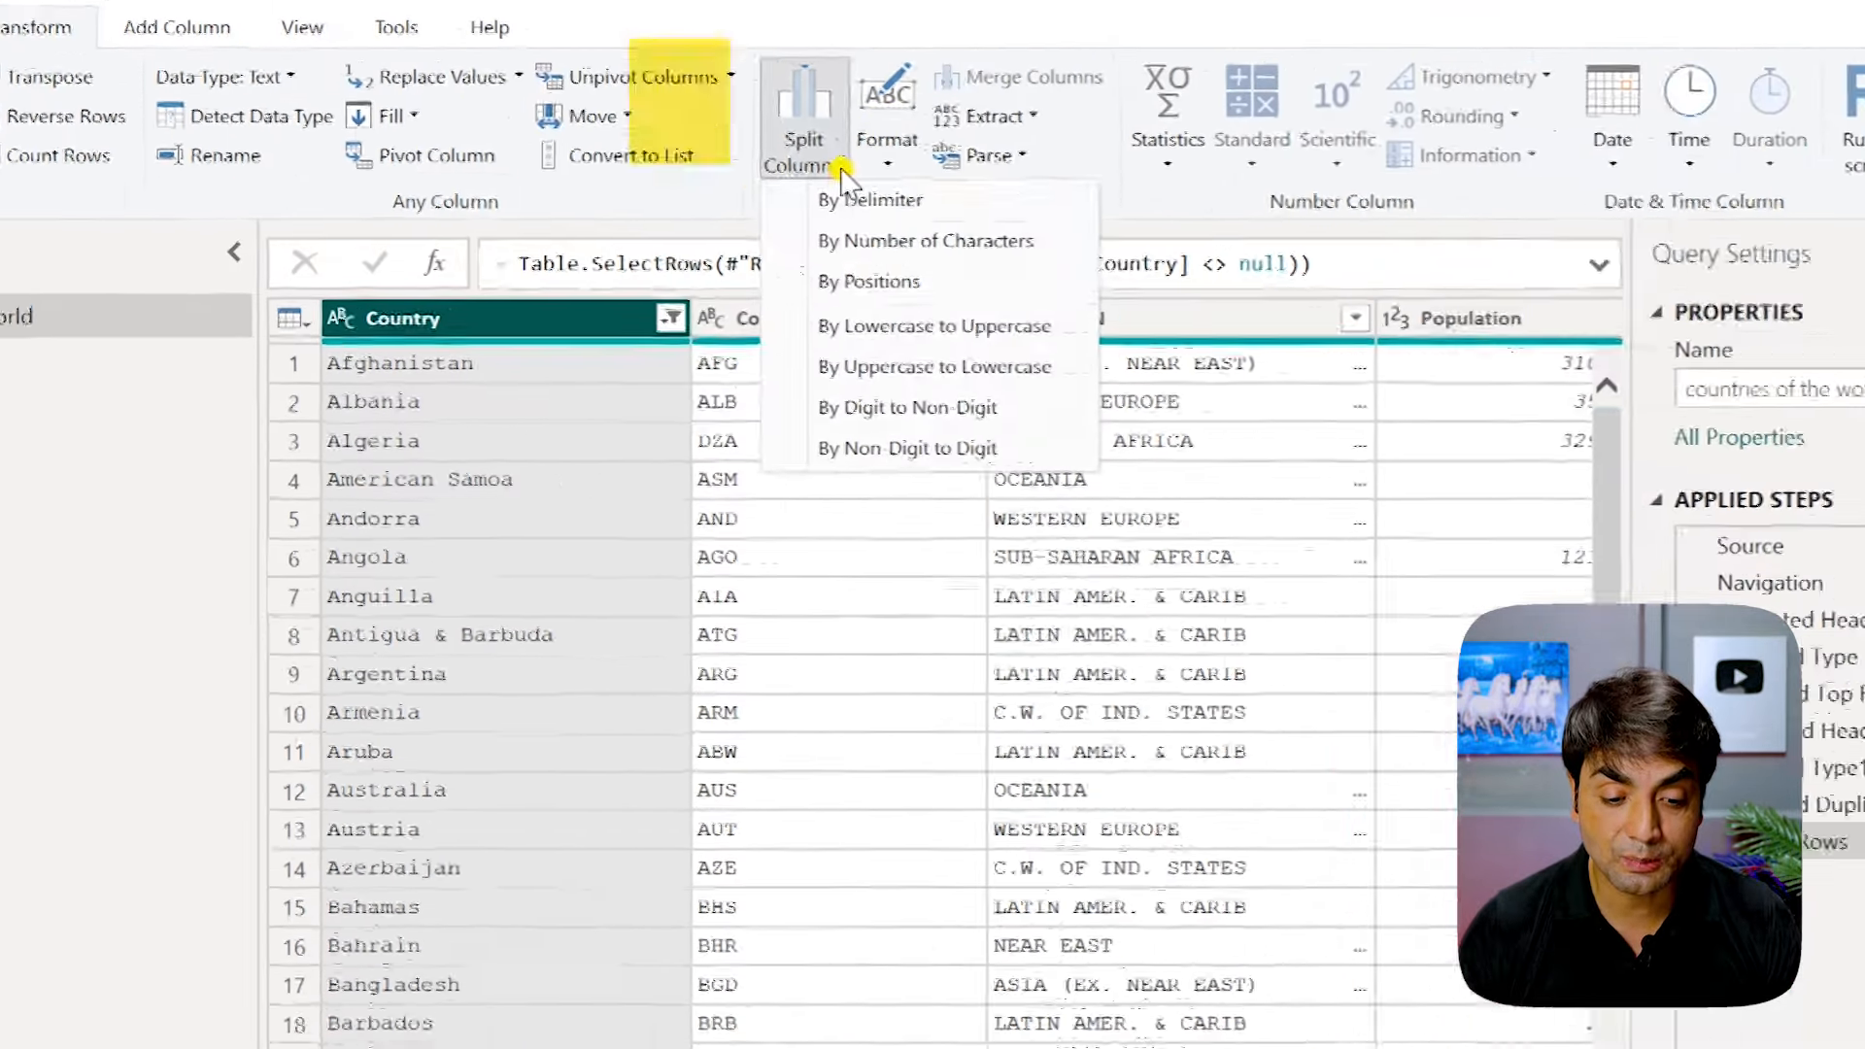
left_click(730, 182)
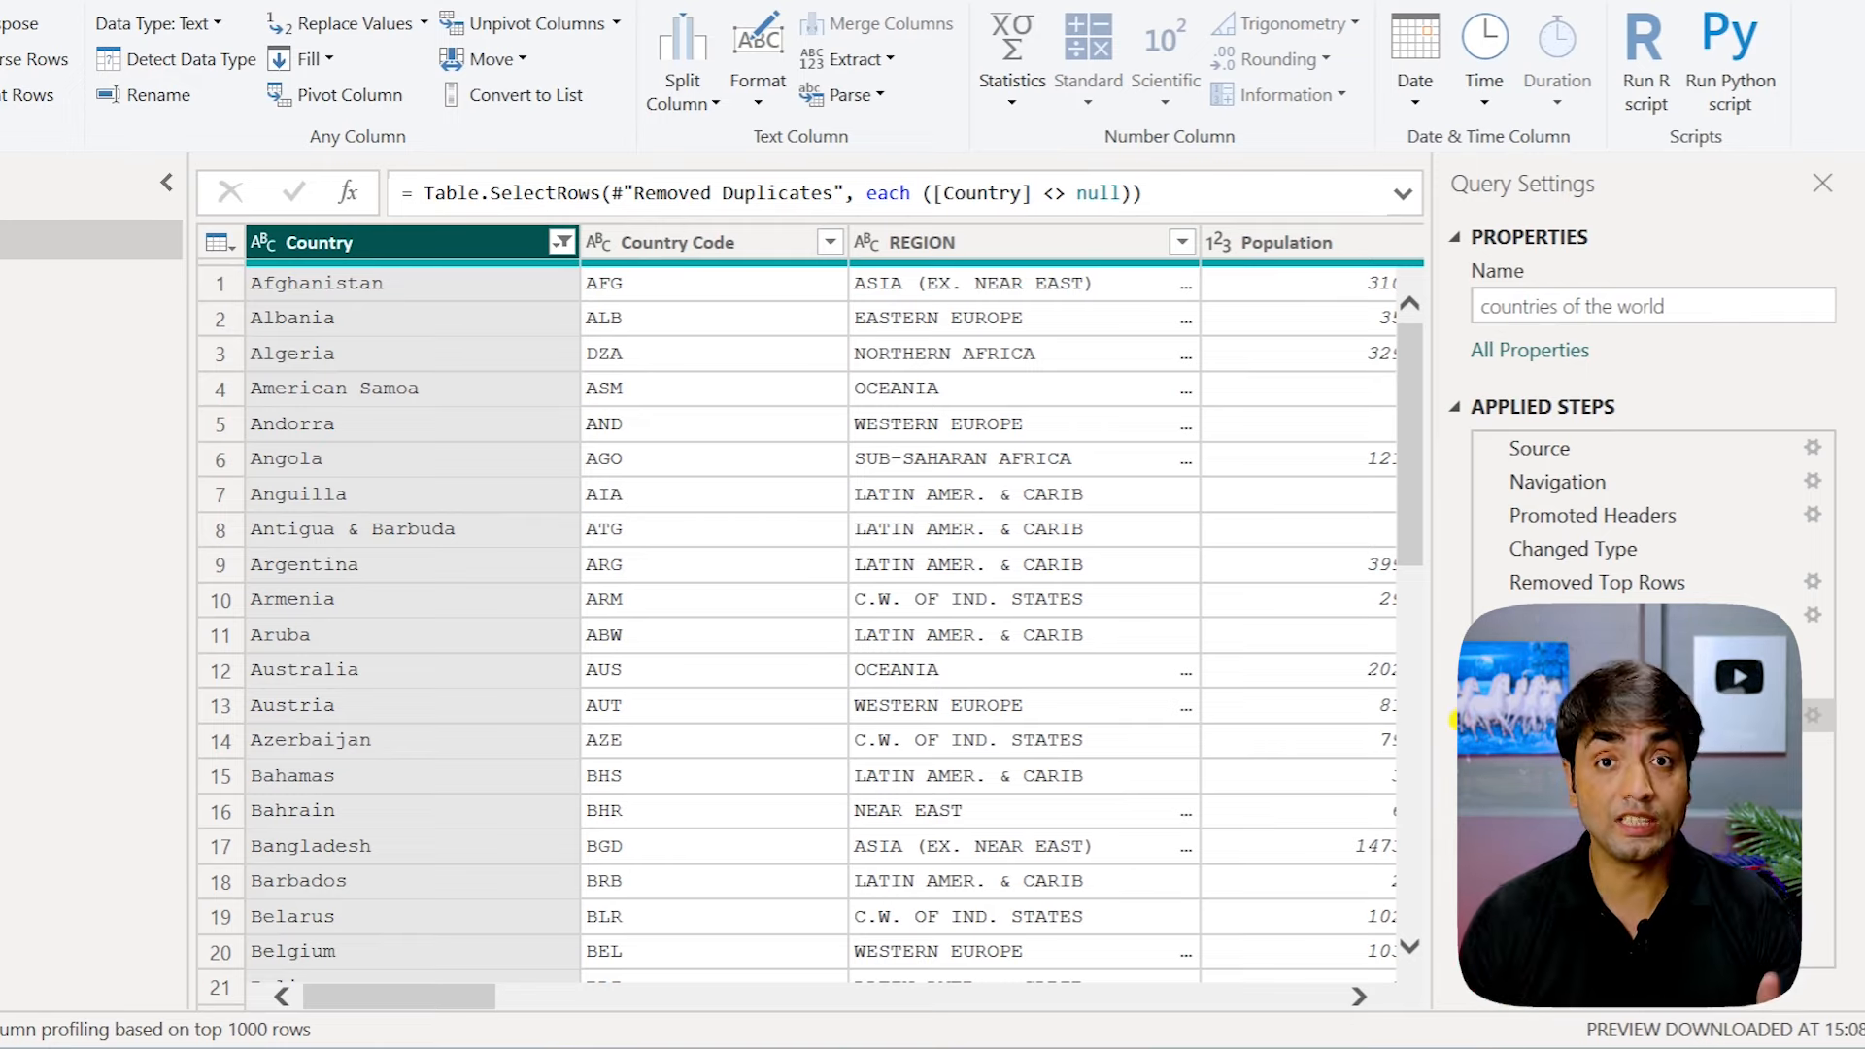
Step: Delete the two most recent applied steps, the Country null filter and the duplicate removal
left_click(1491, 716)
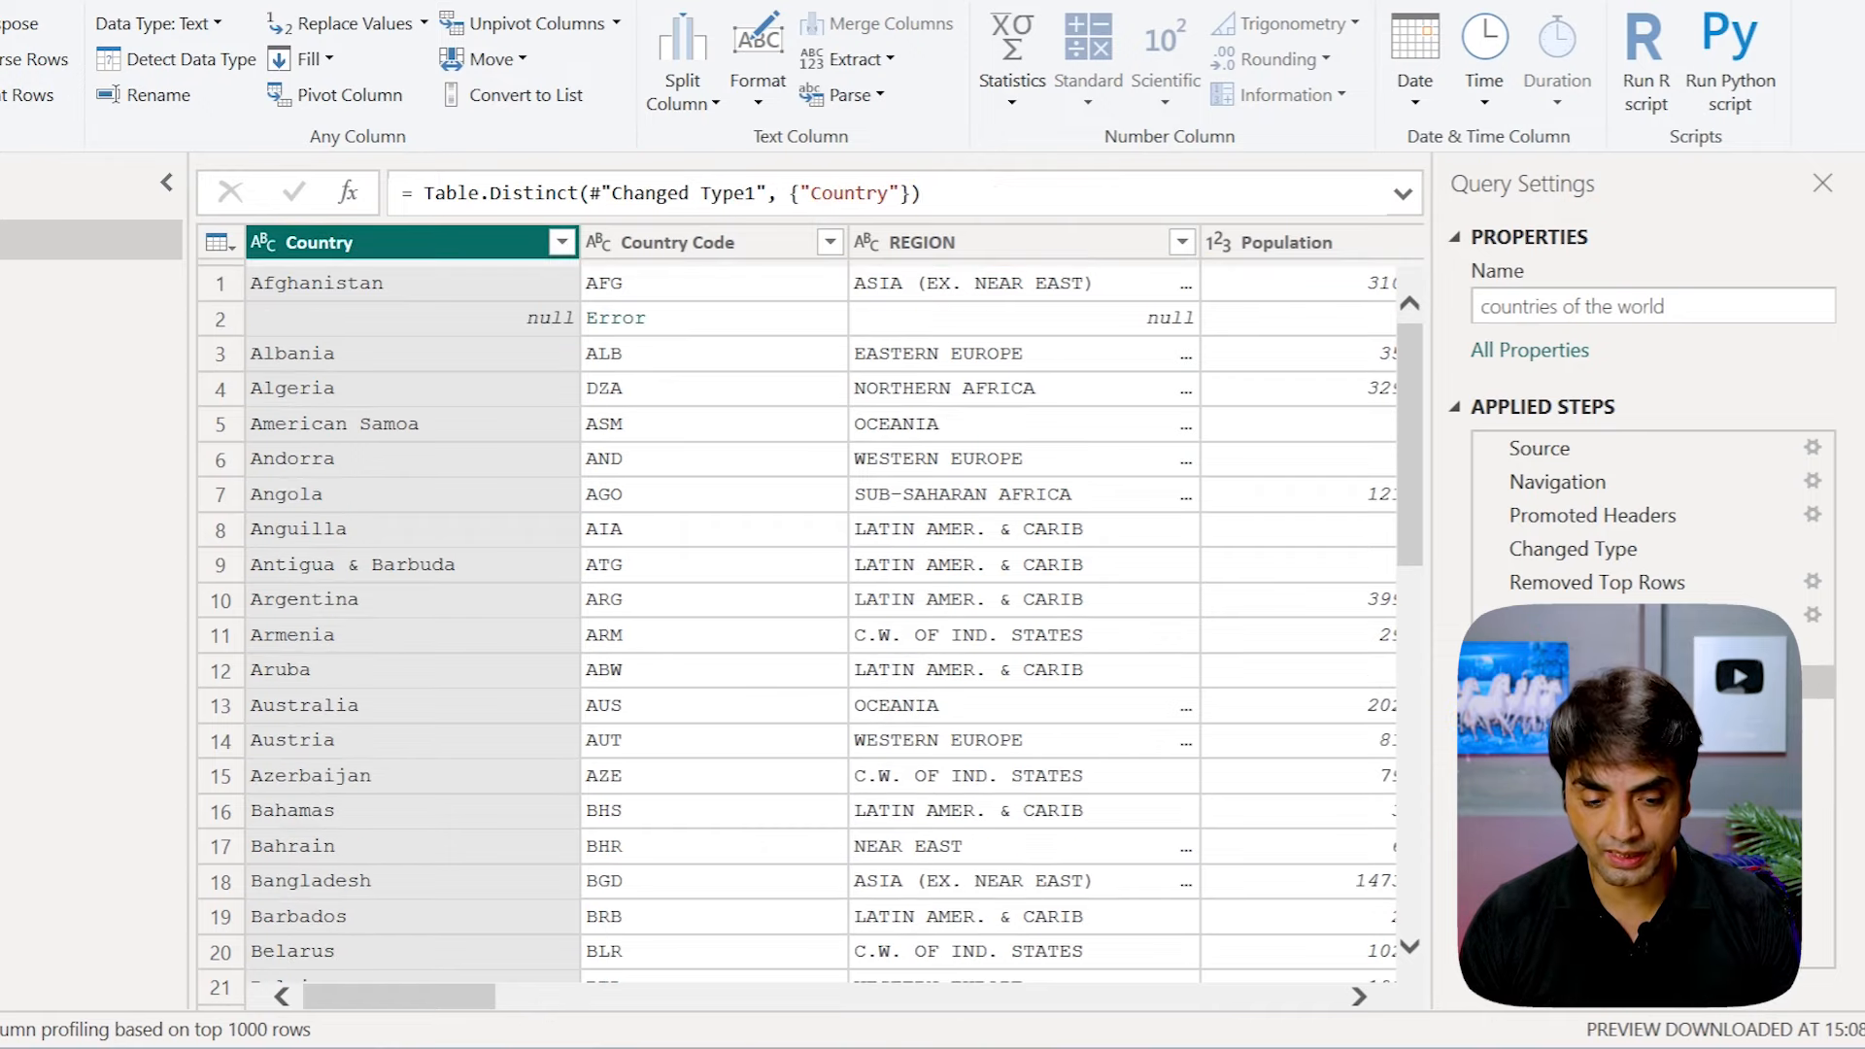
left_click(1491, 682)
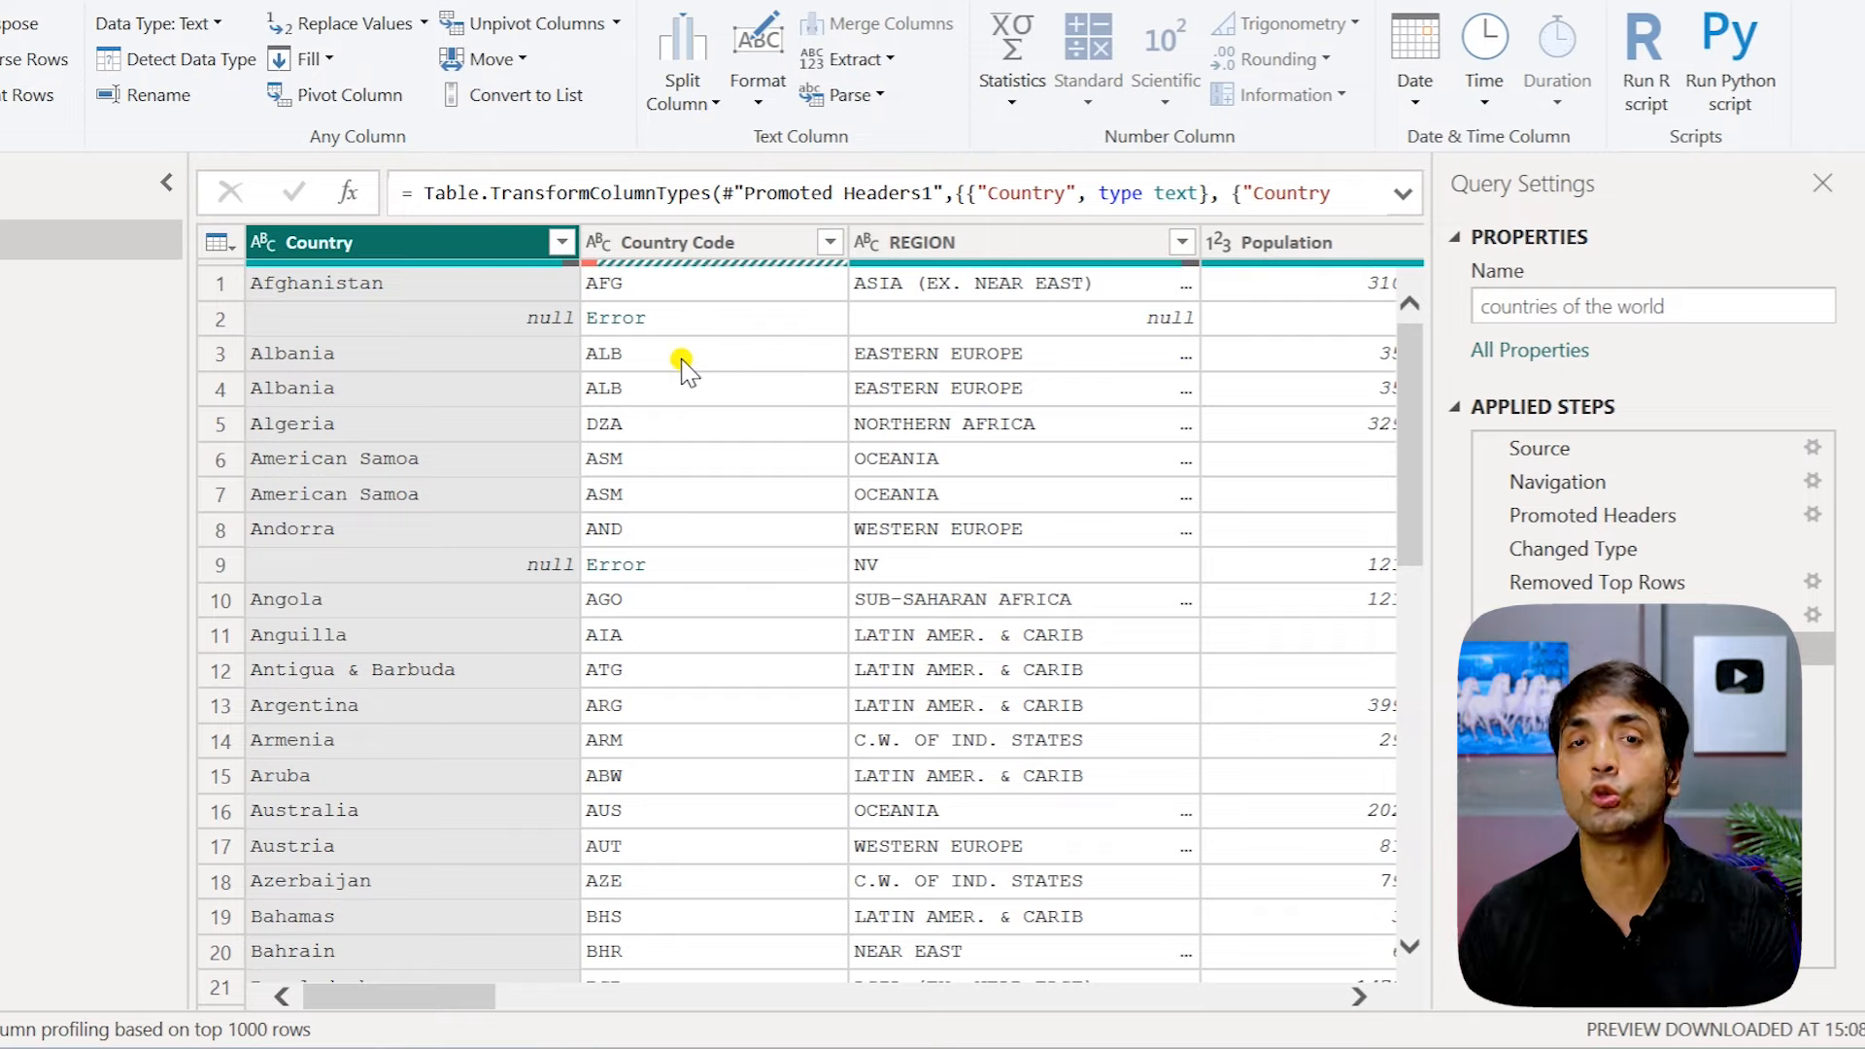
left_click(670, 241)
right_click(685, 242)
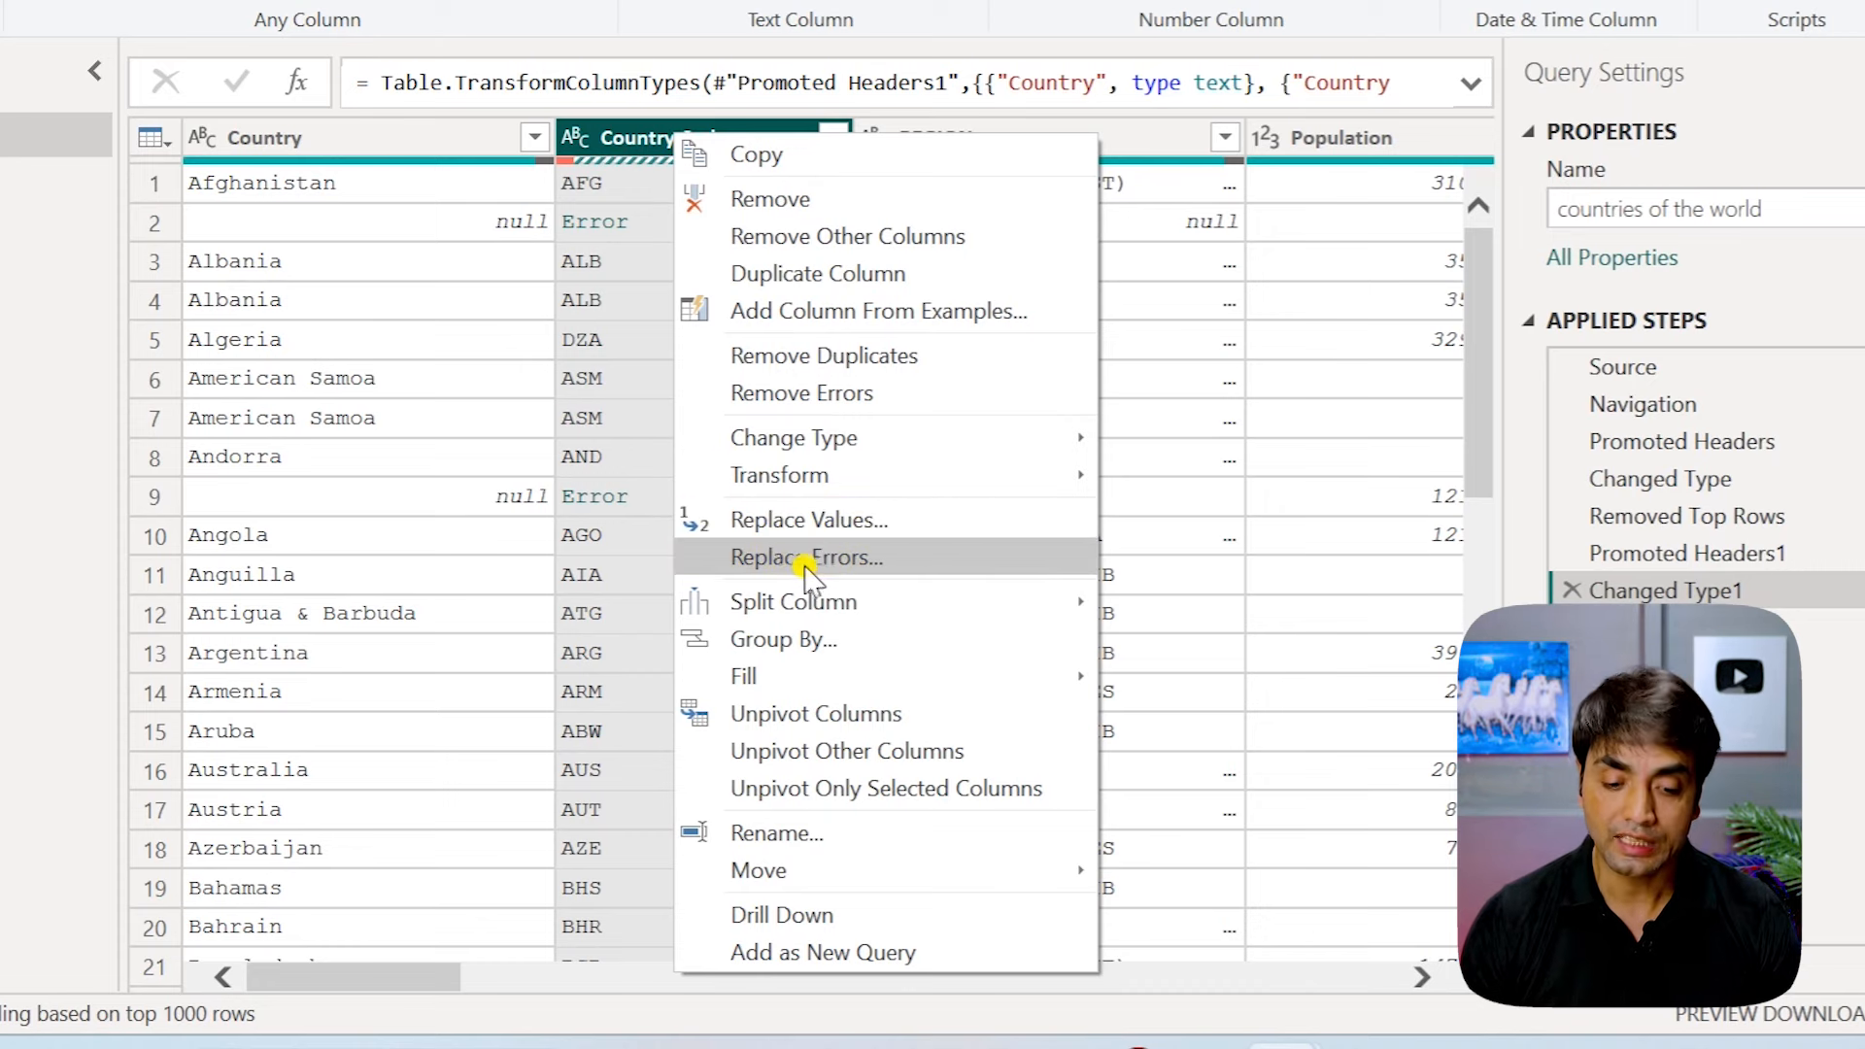
left_click(775, 525)
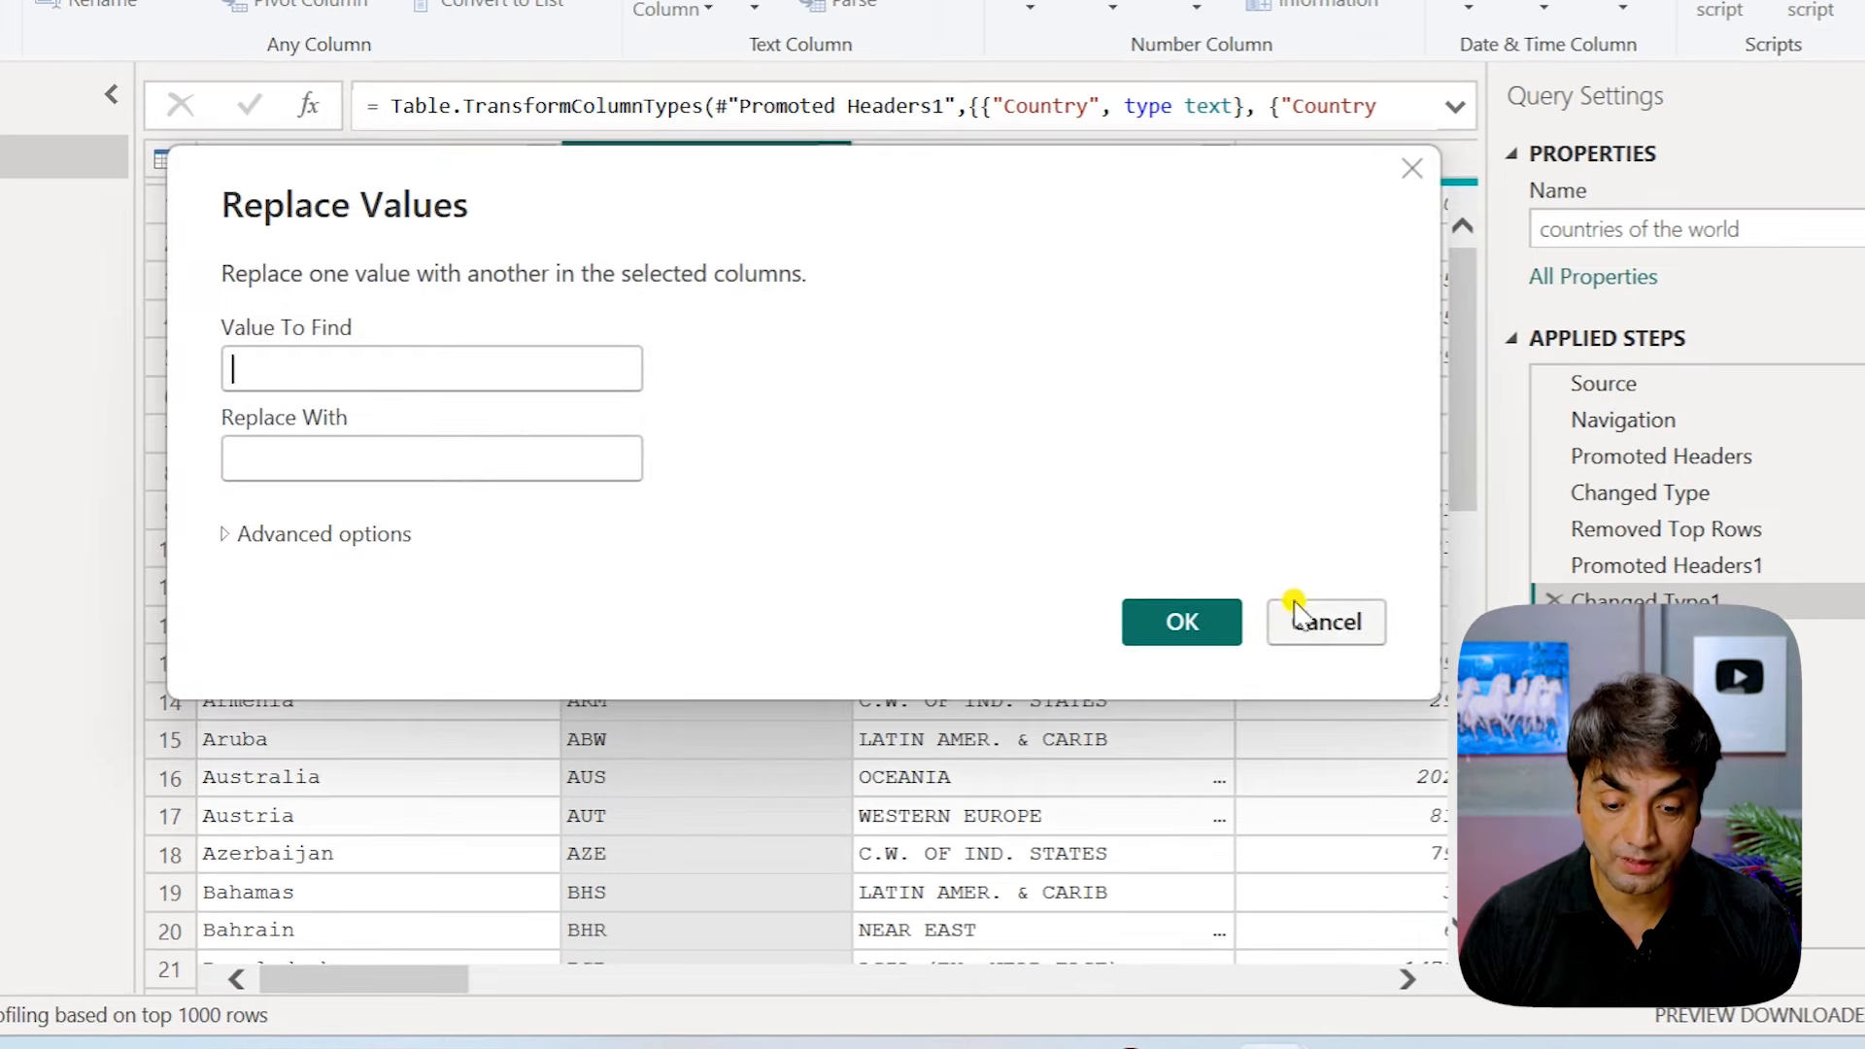
left_click(1321, 622)
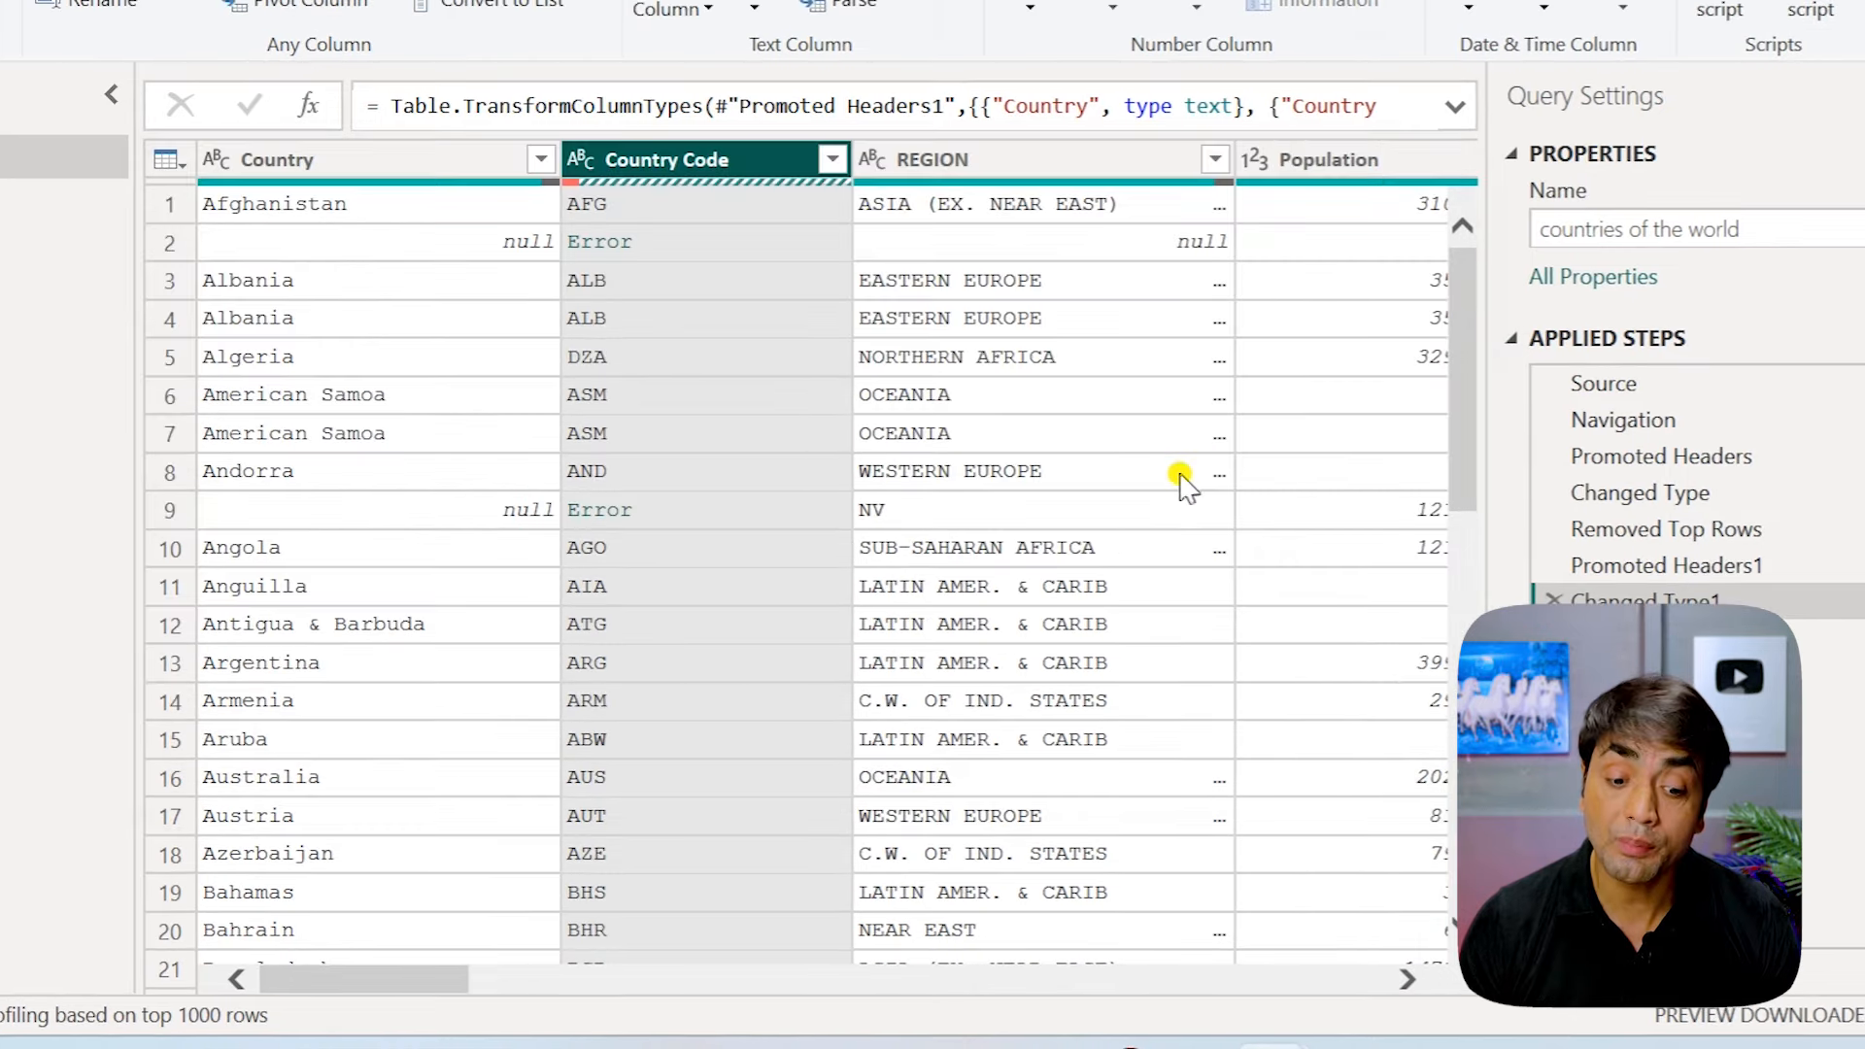
Step: Replace the errors in the Country Code column with 0
right_click(631, 114)
left_click(622, 169)
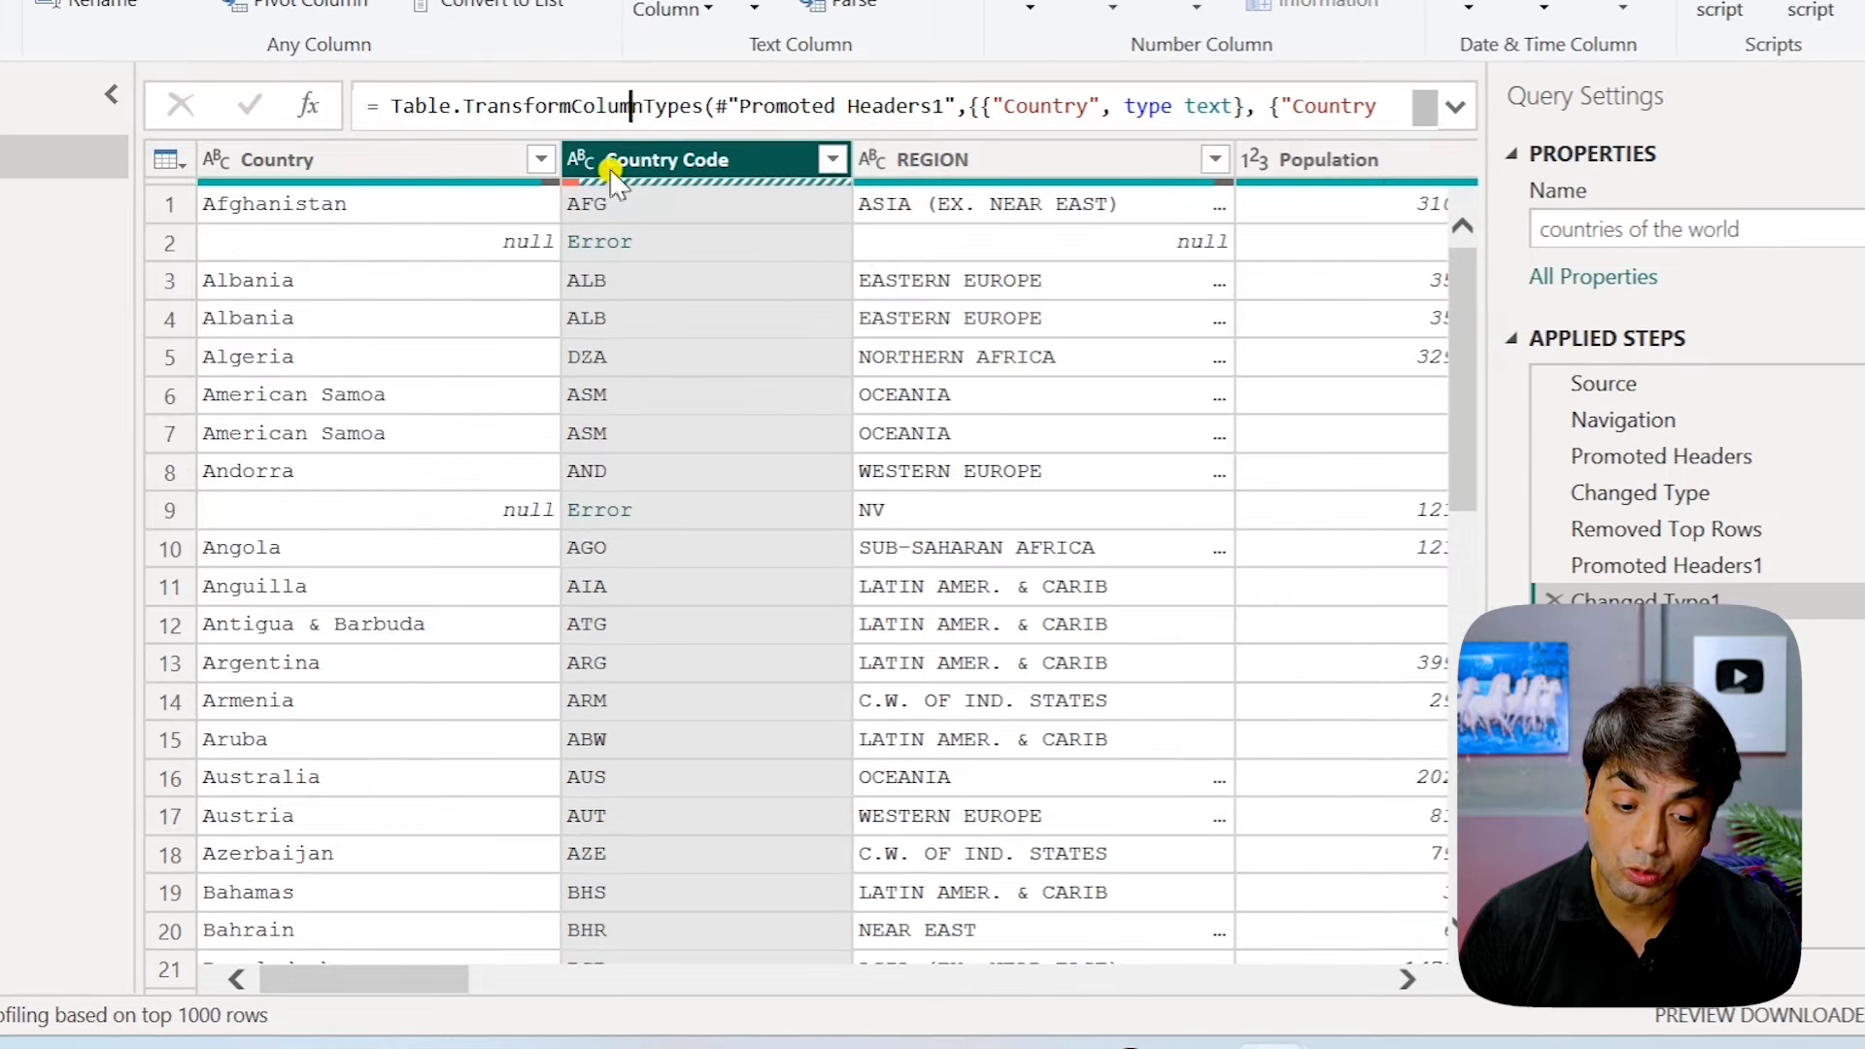
right_click(612, 165)
left_click(807, 595)
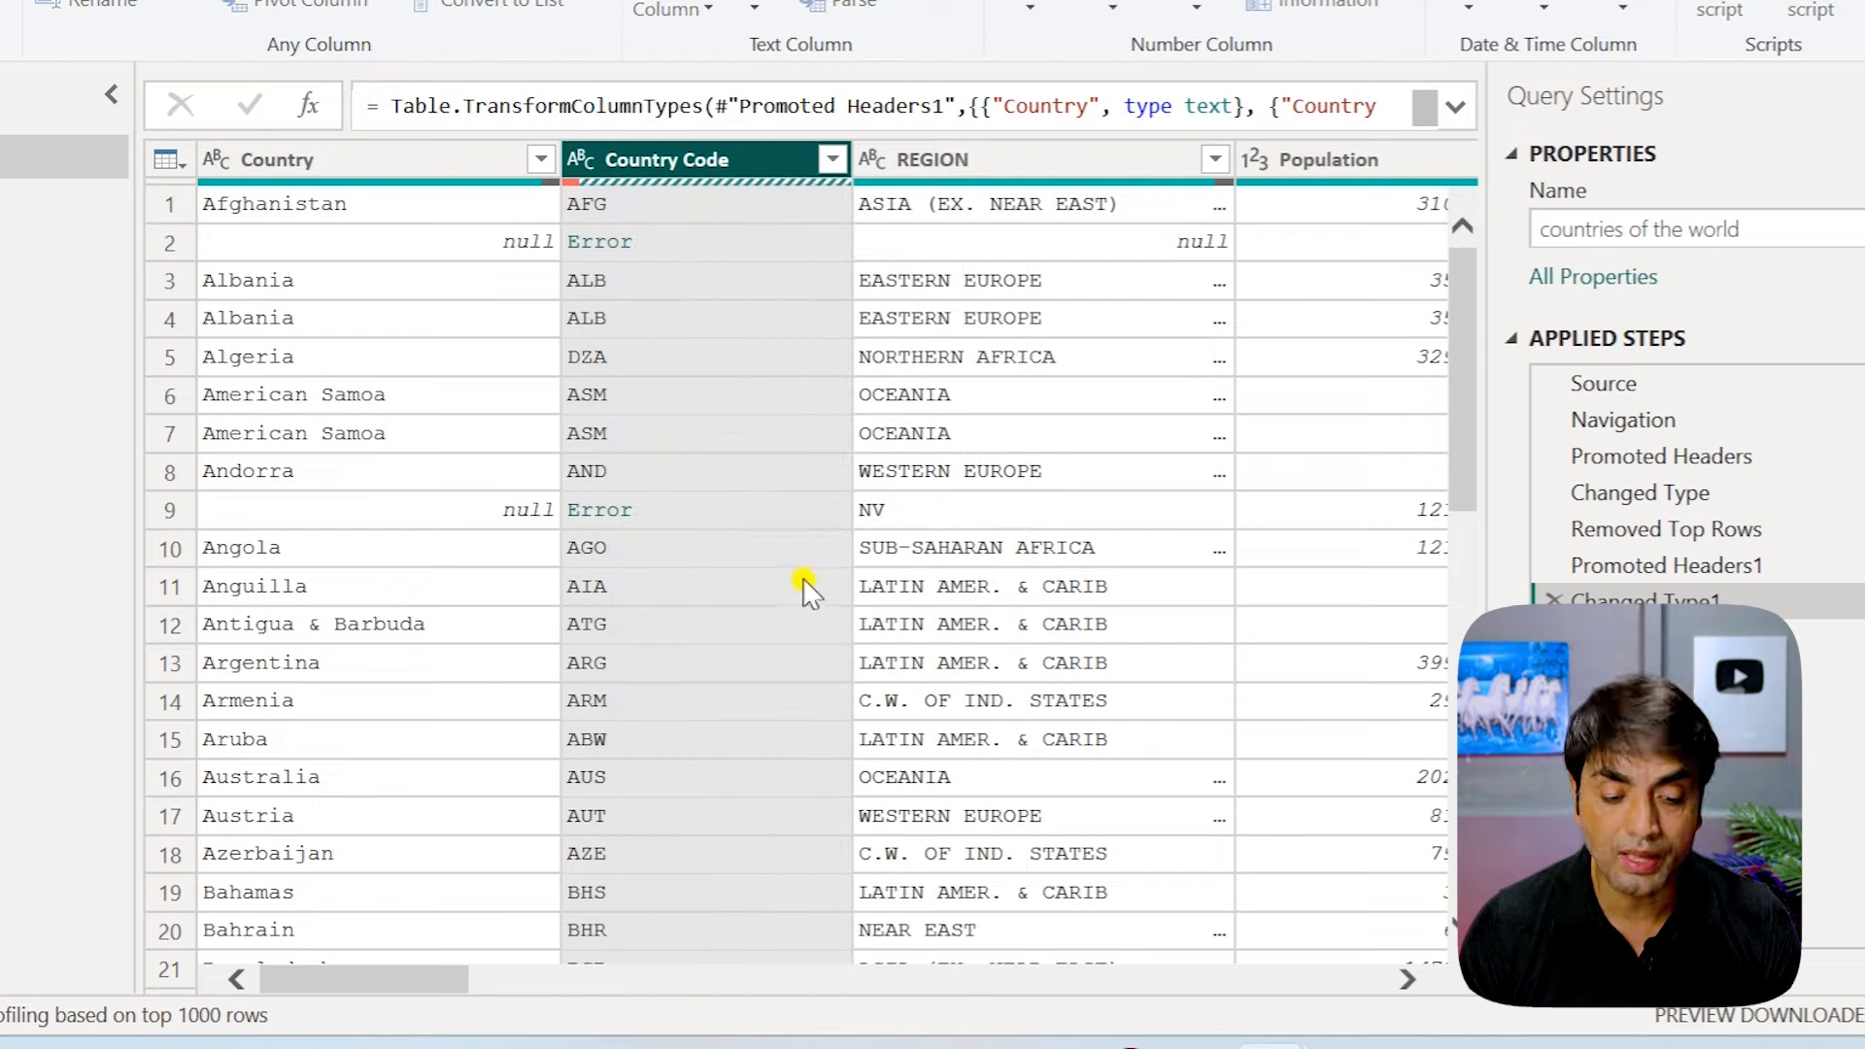
type("0")
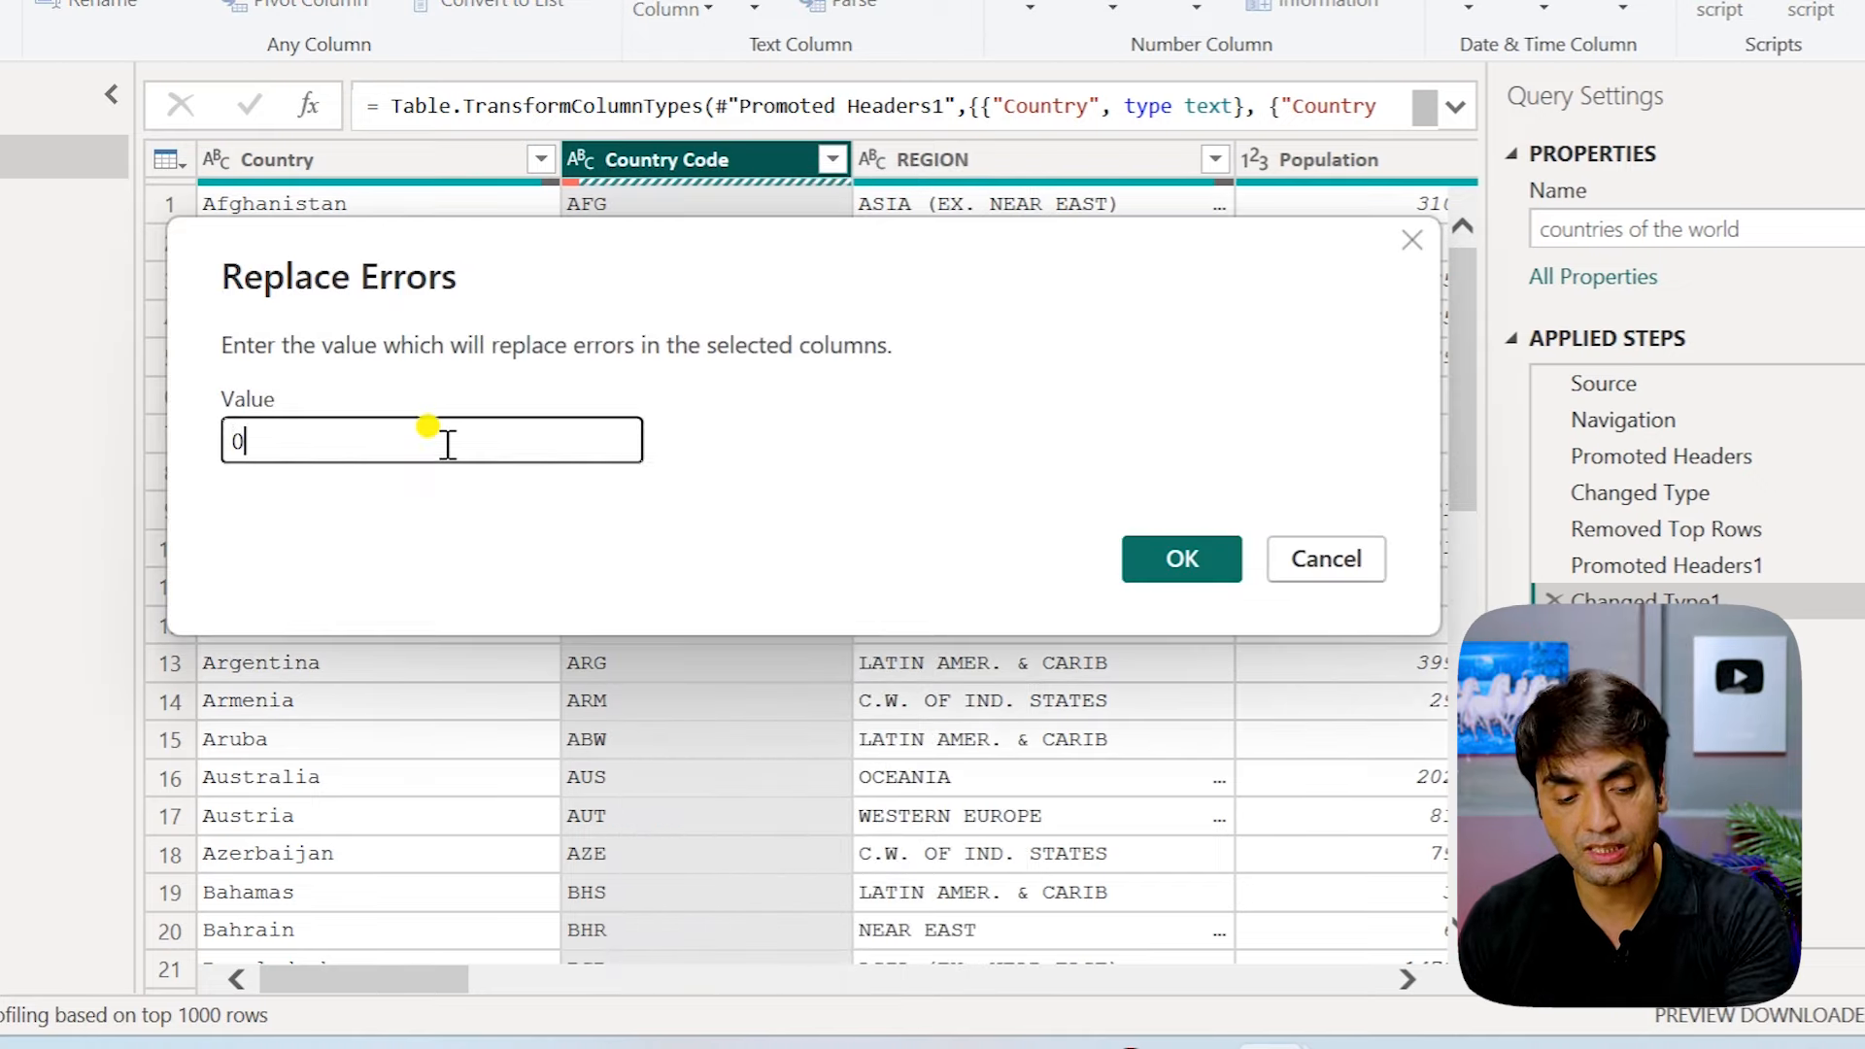
left_click(1178, 552)
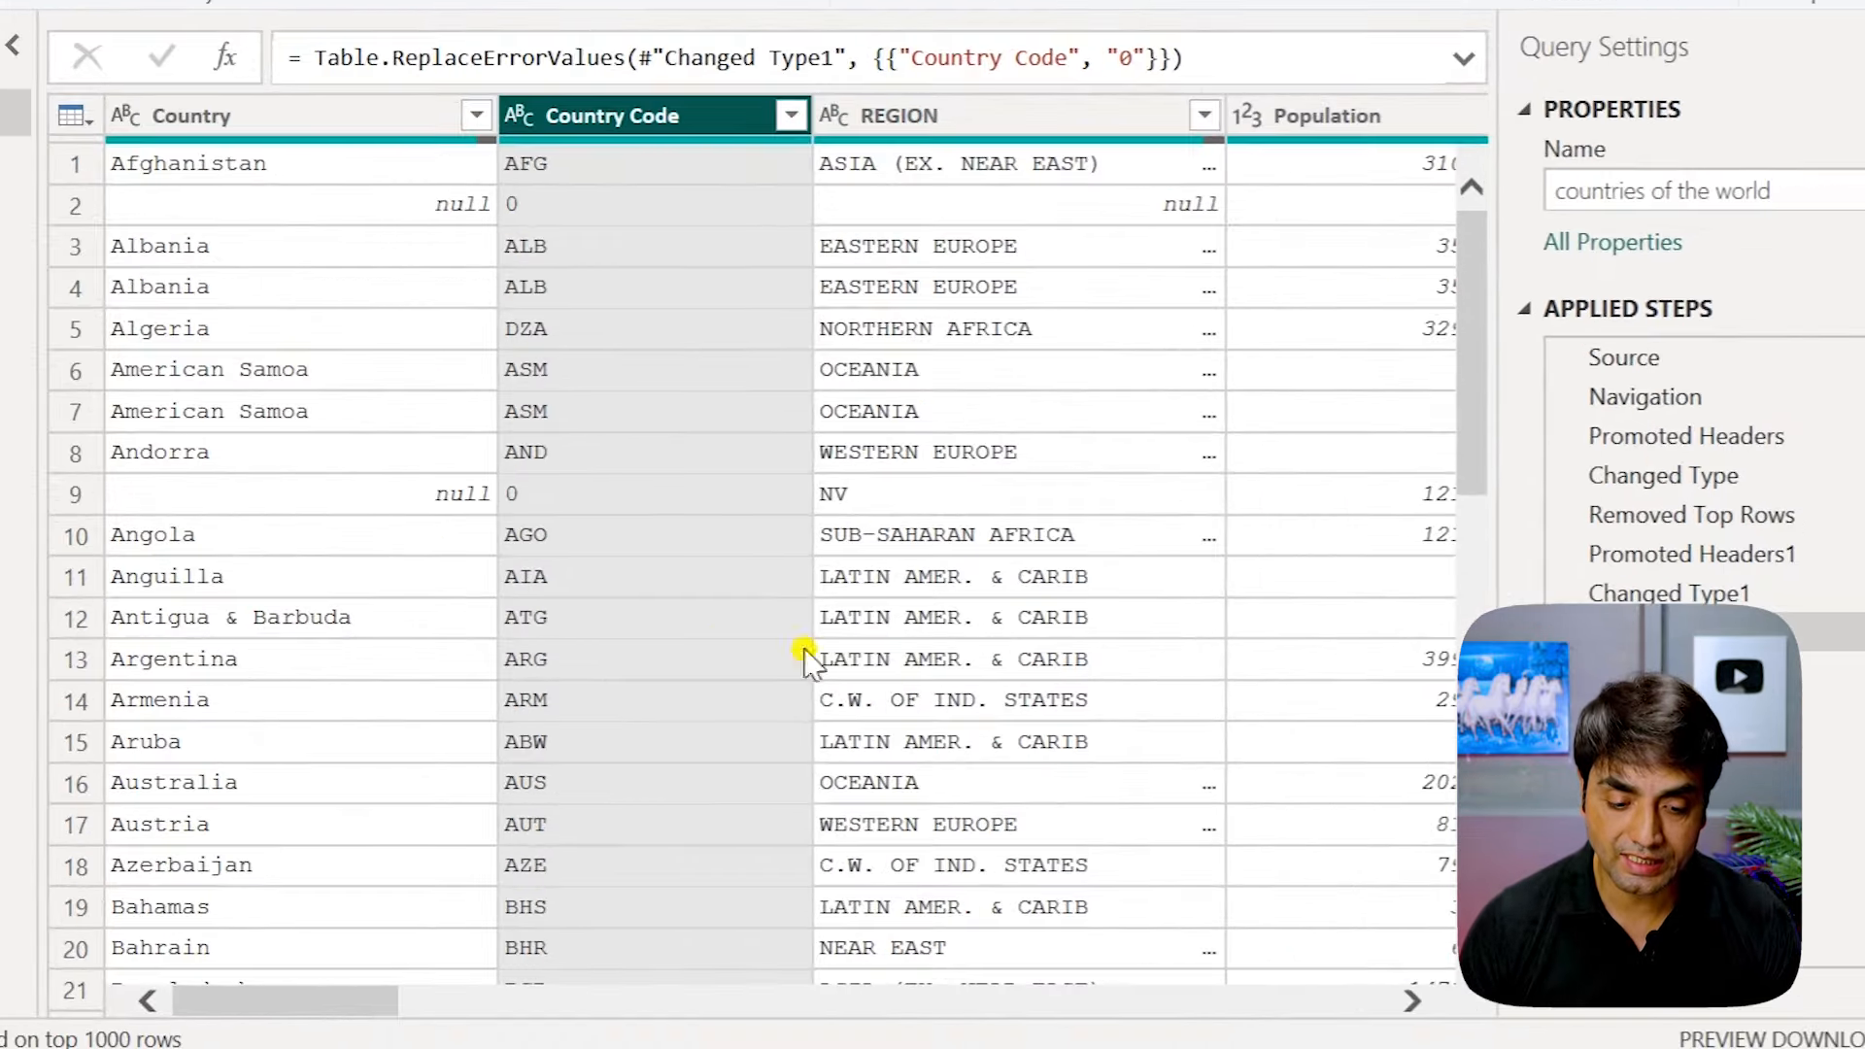
Step: Merge the Country and Country Code columns into a single column, using a comma as the separator
left_click_drag(299, 1001, 382, 1010)
left_click(591, 115)
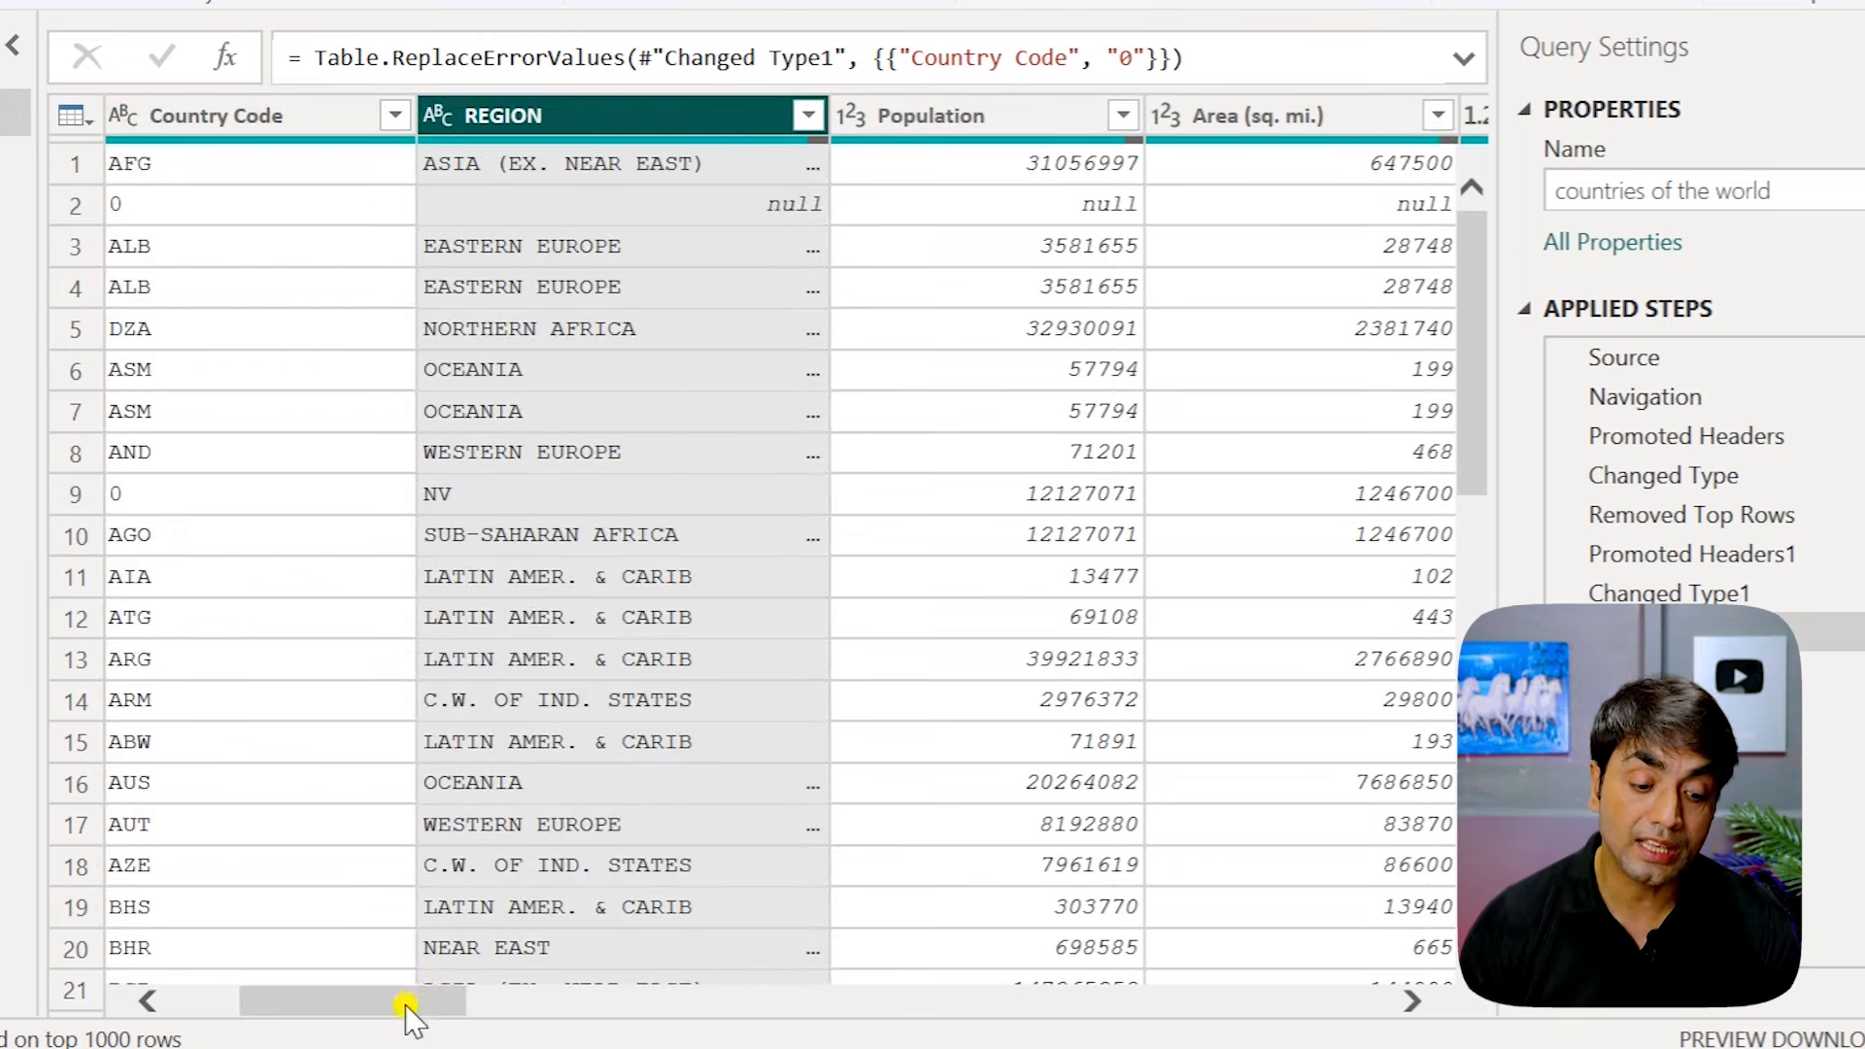
left_click_drag(408, 1016, 151, 987)
left_click(249, 124)
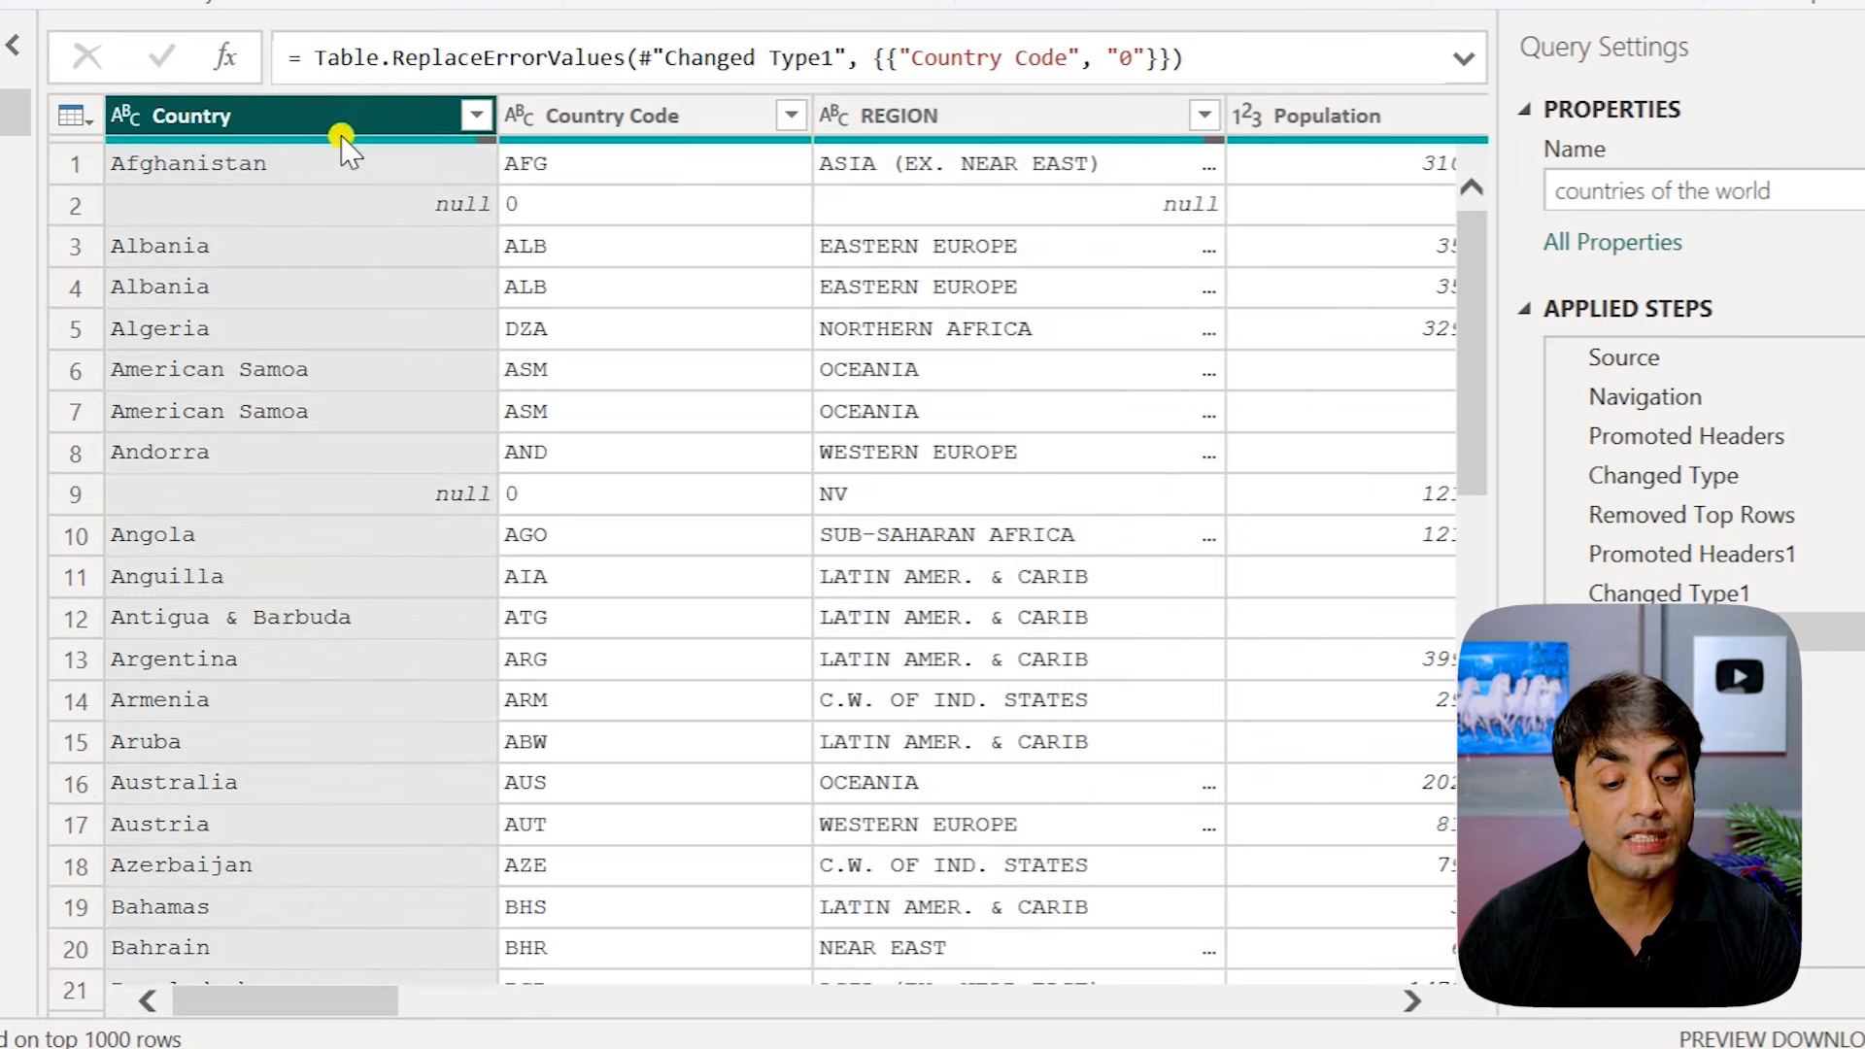
left_click(636, 117, "ctrl")
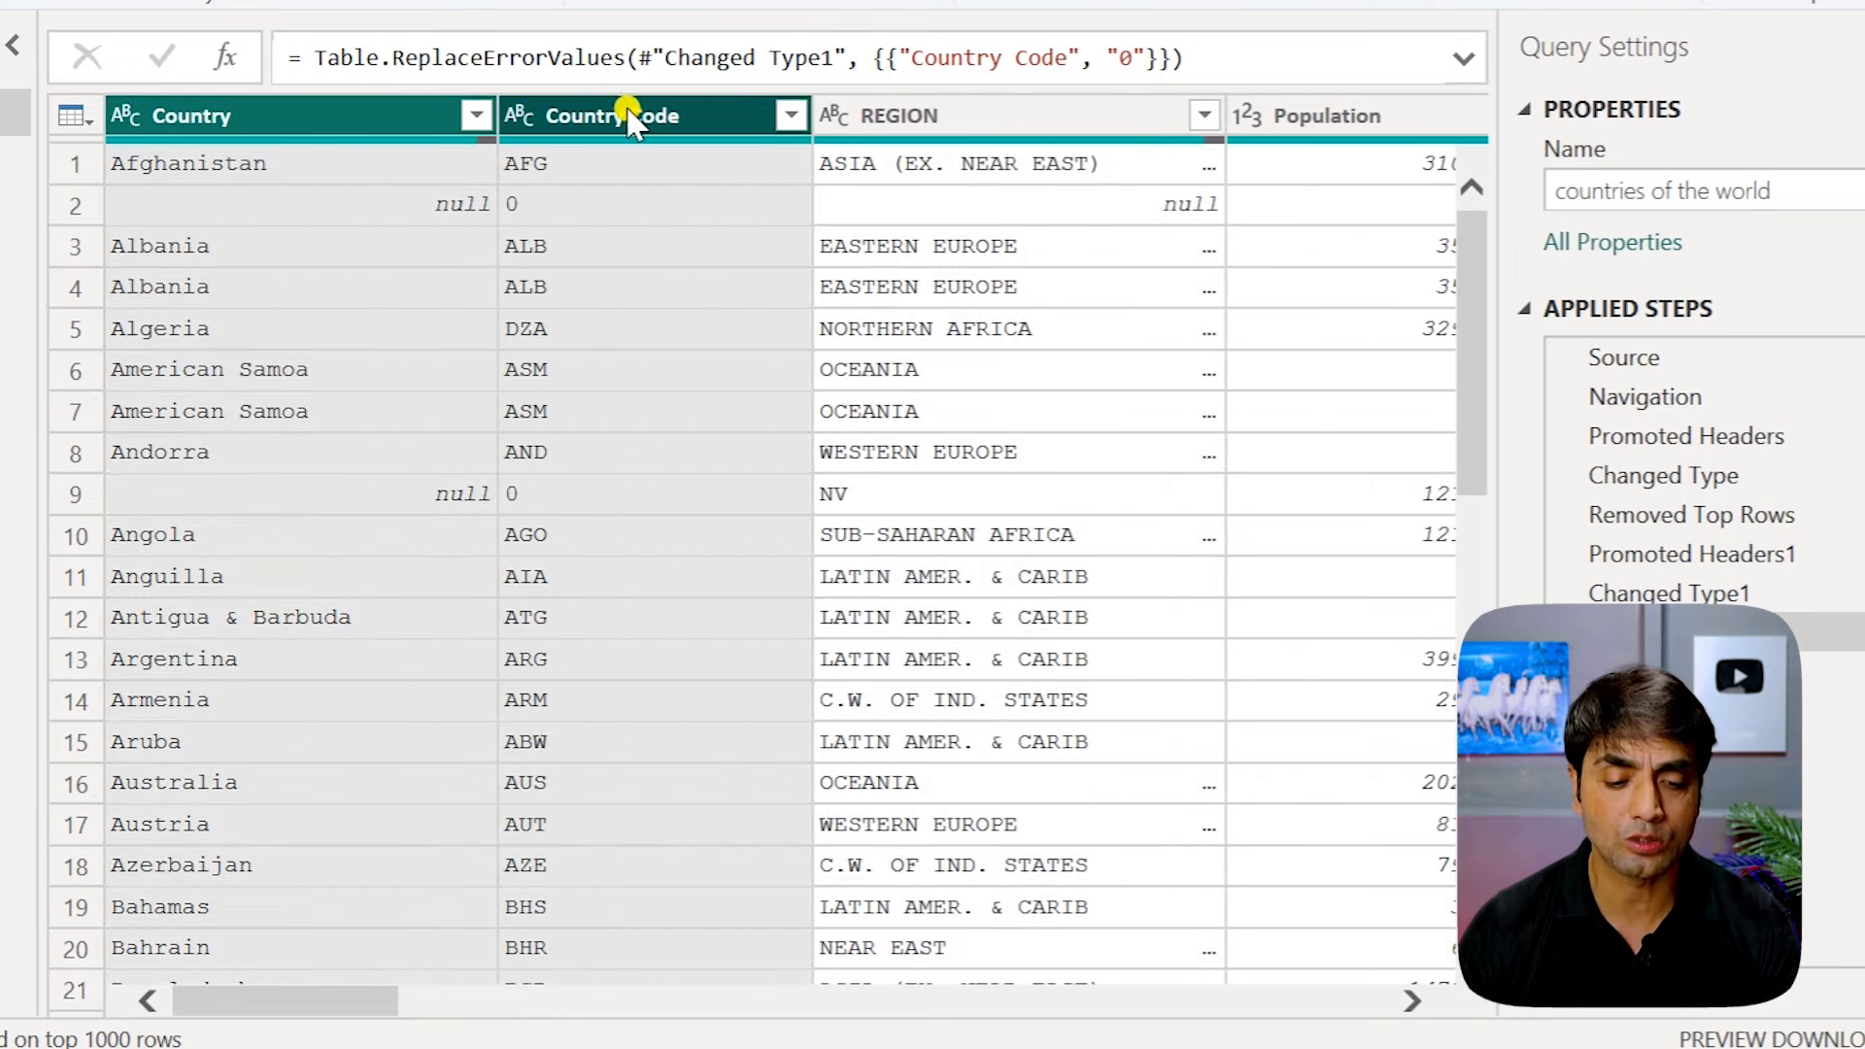
right_click(637, 118)
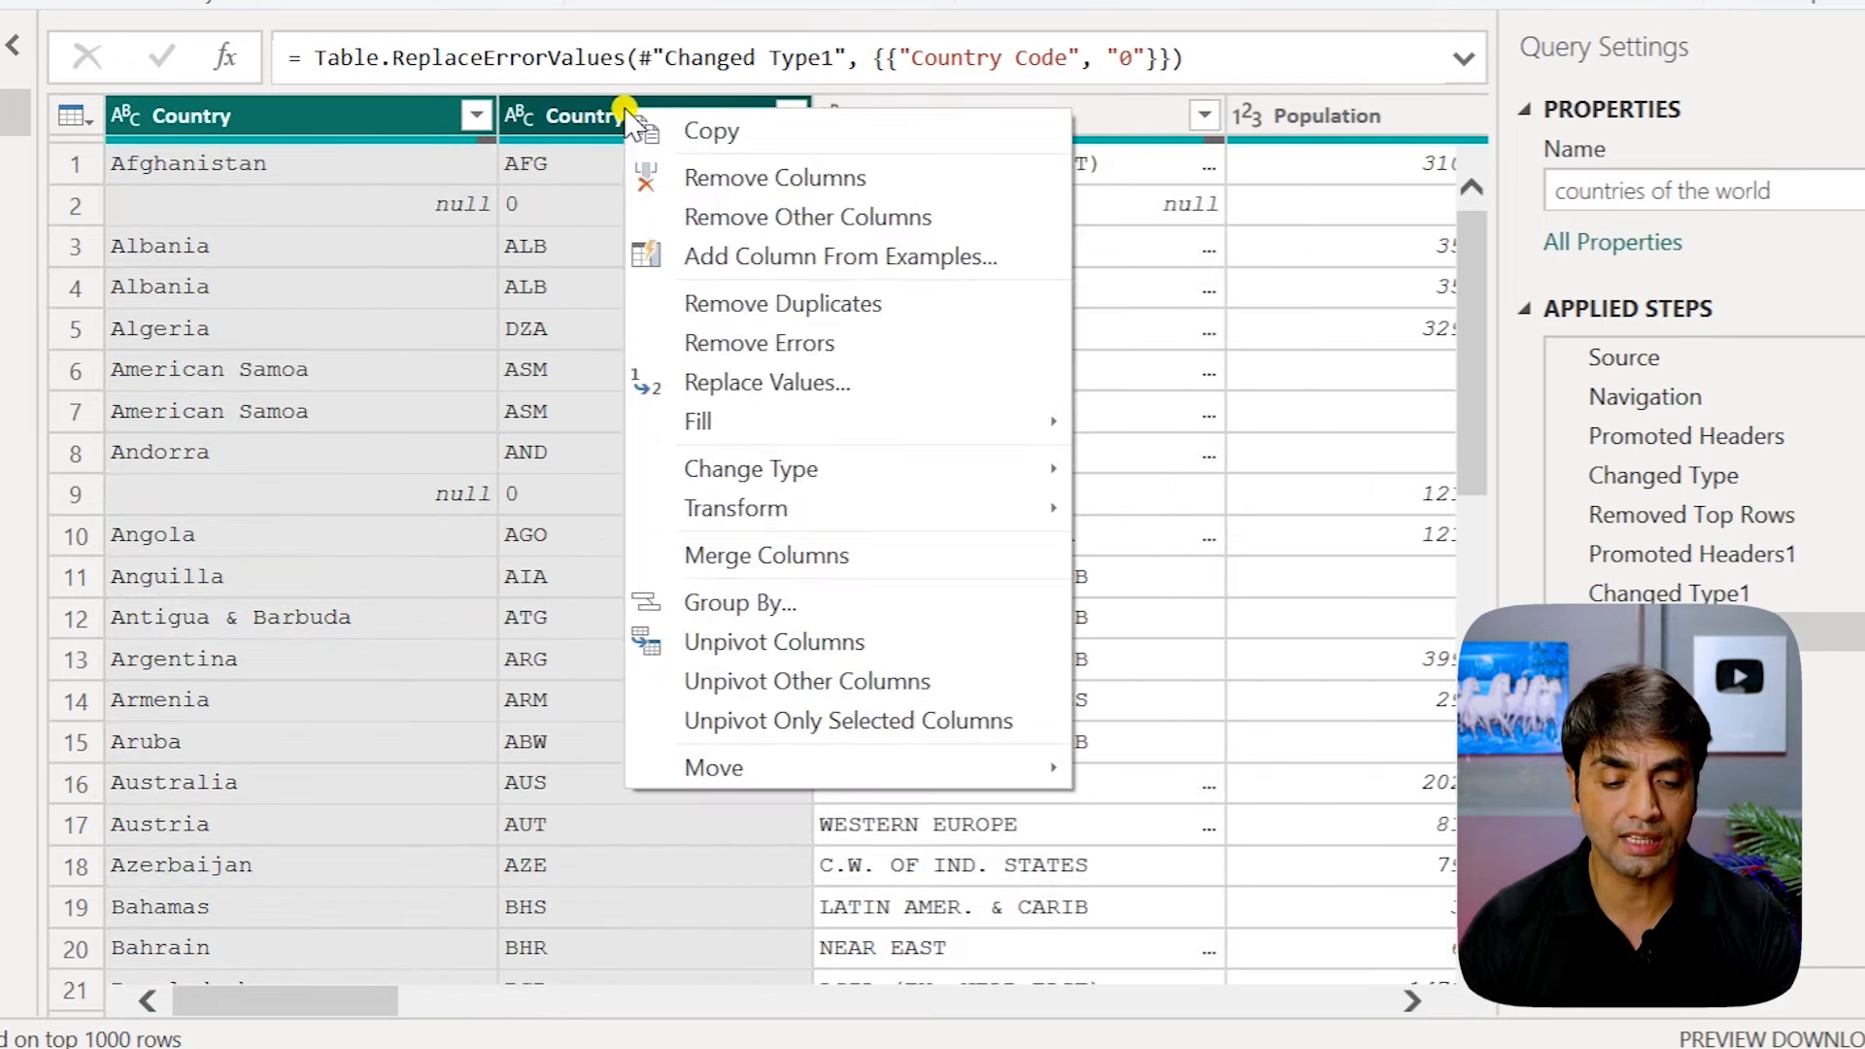
left_click(757, 556)
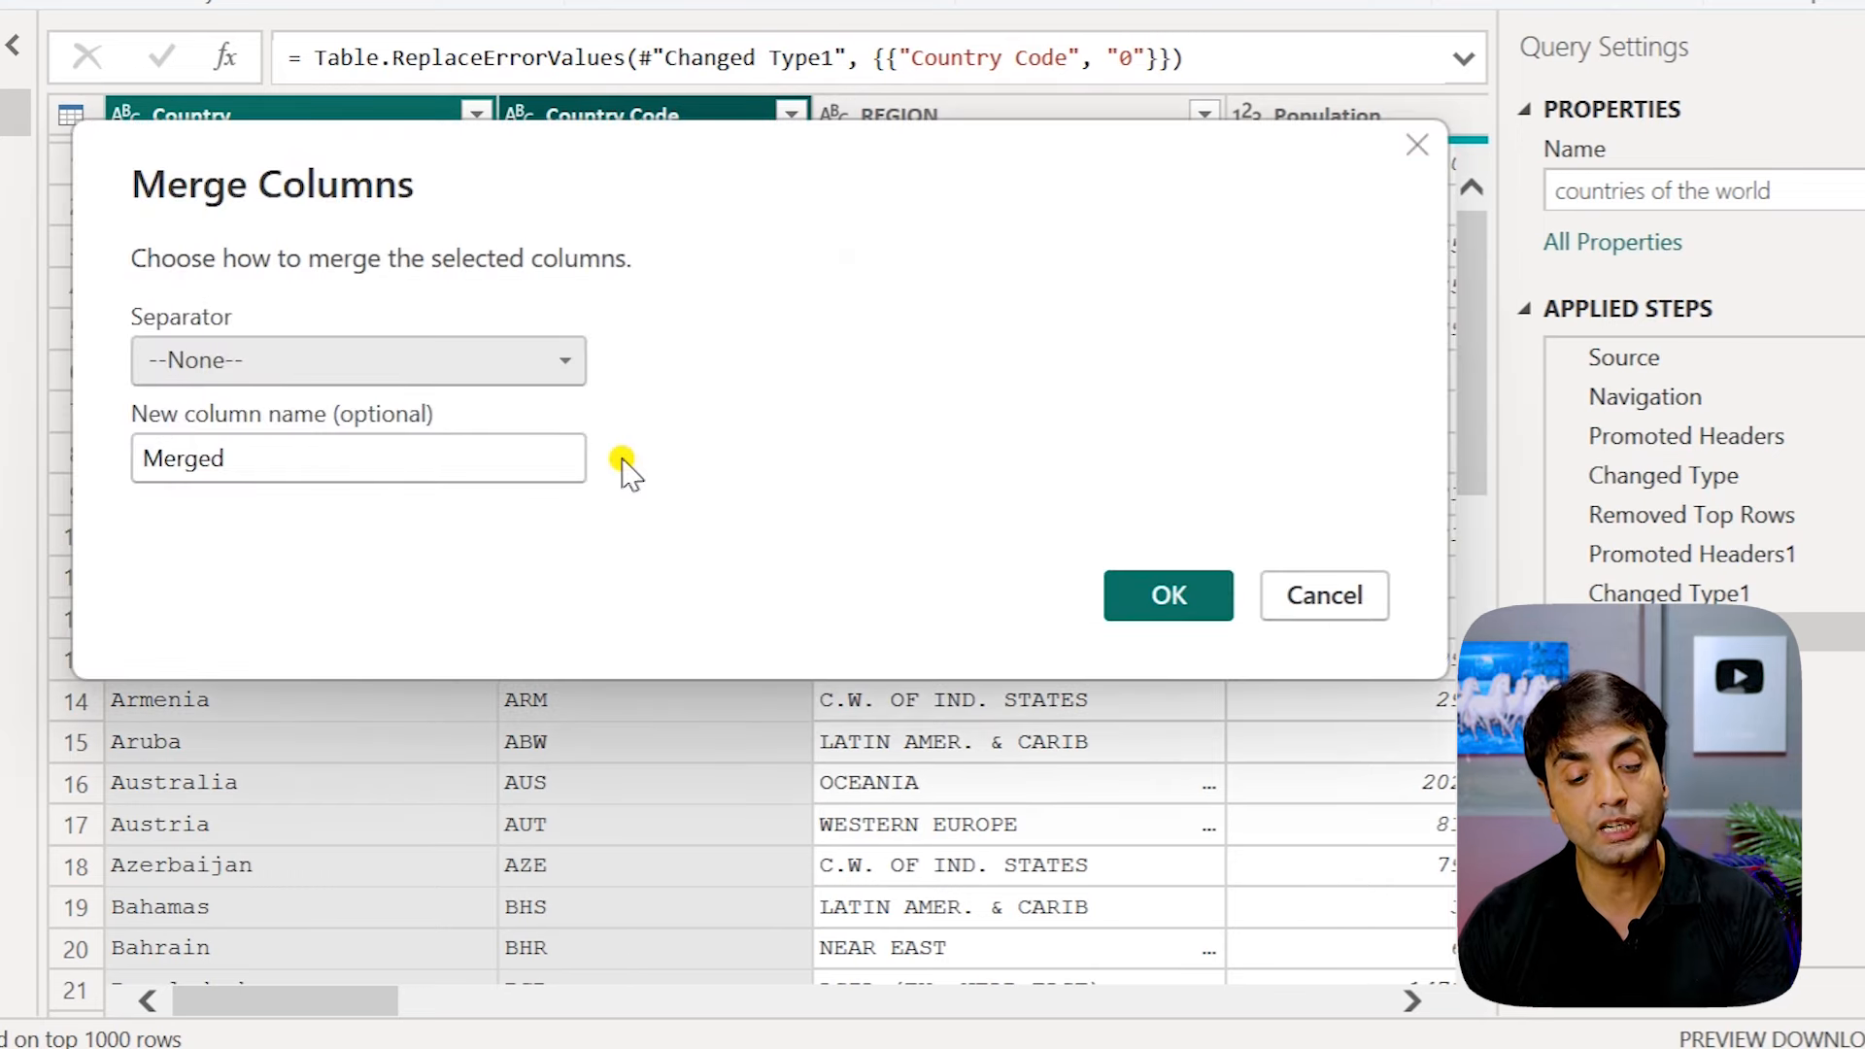
left_click(472, 362)
left_click(285, 485)
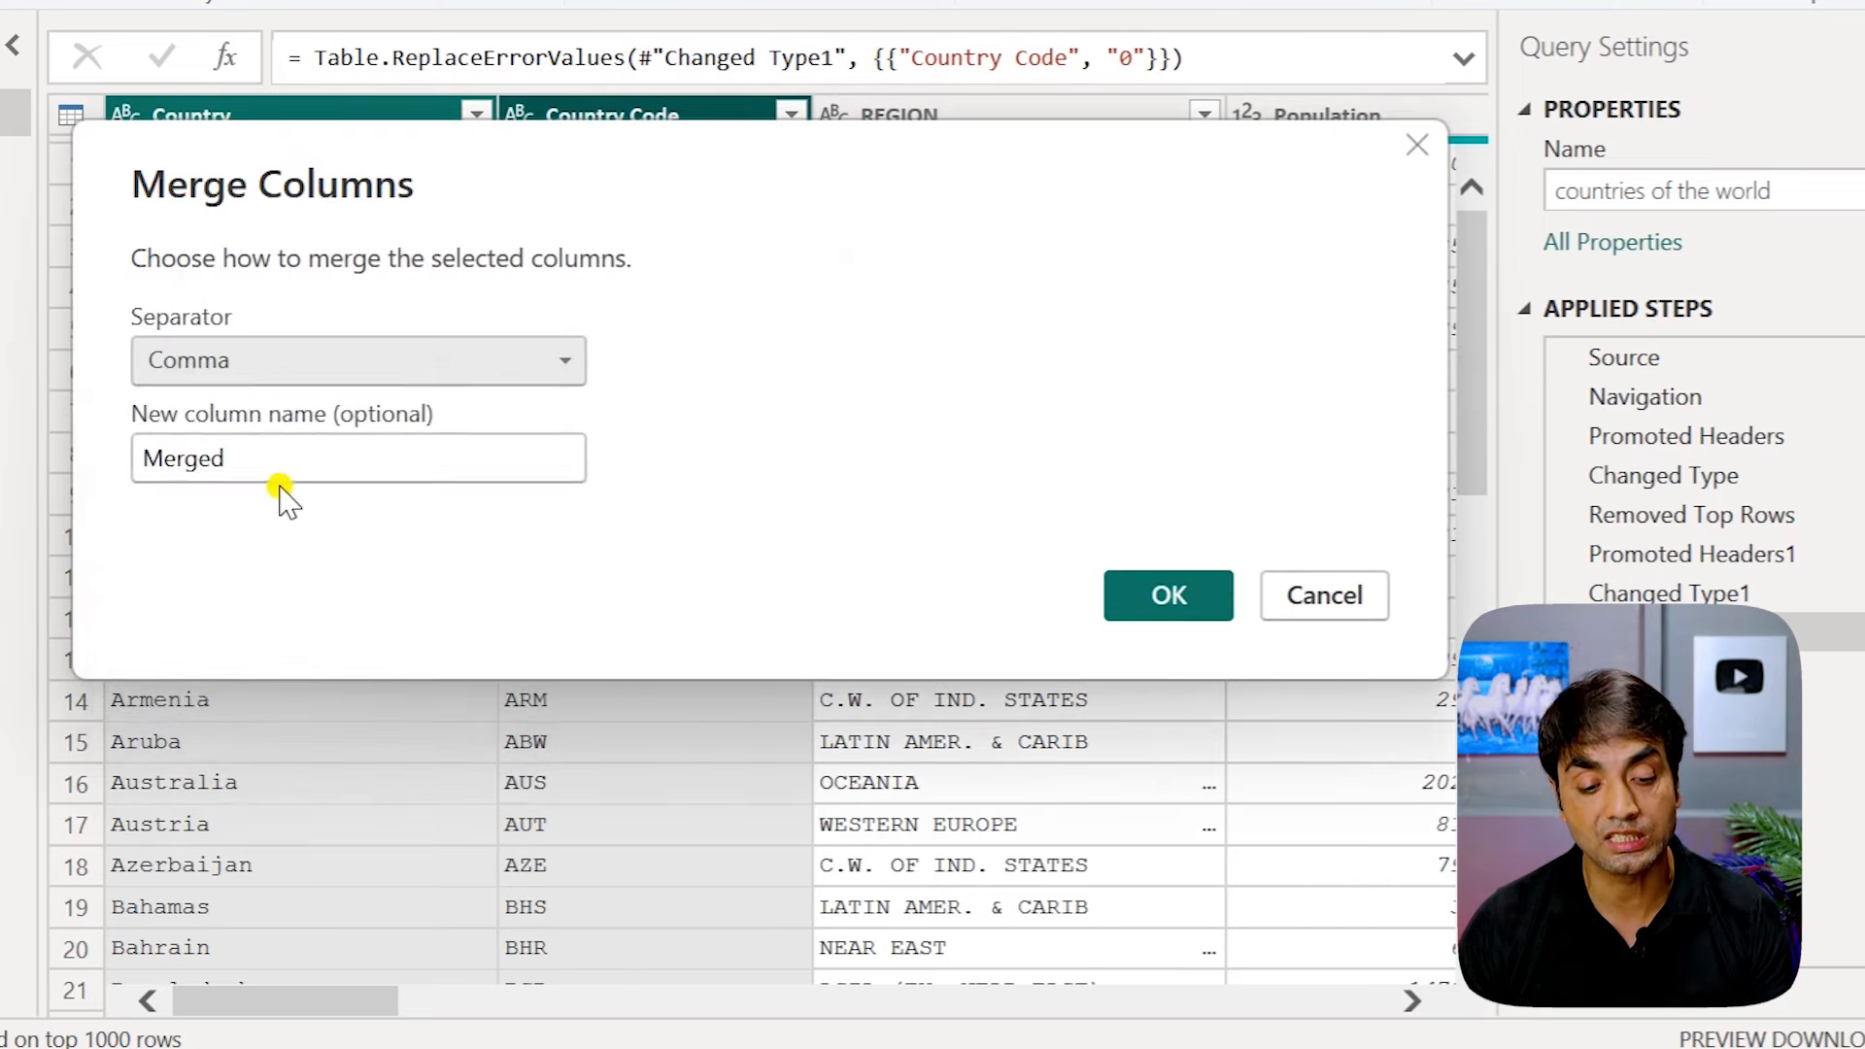
left_click(1131, 597)
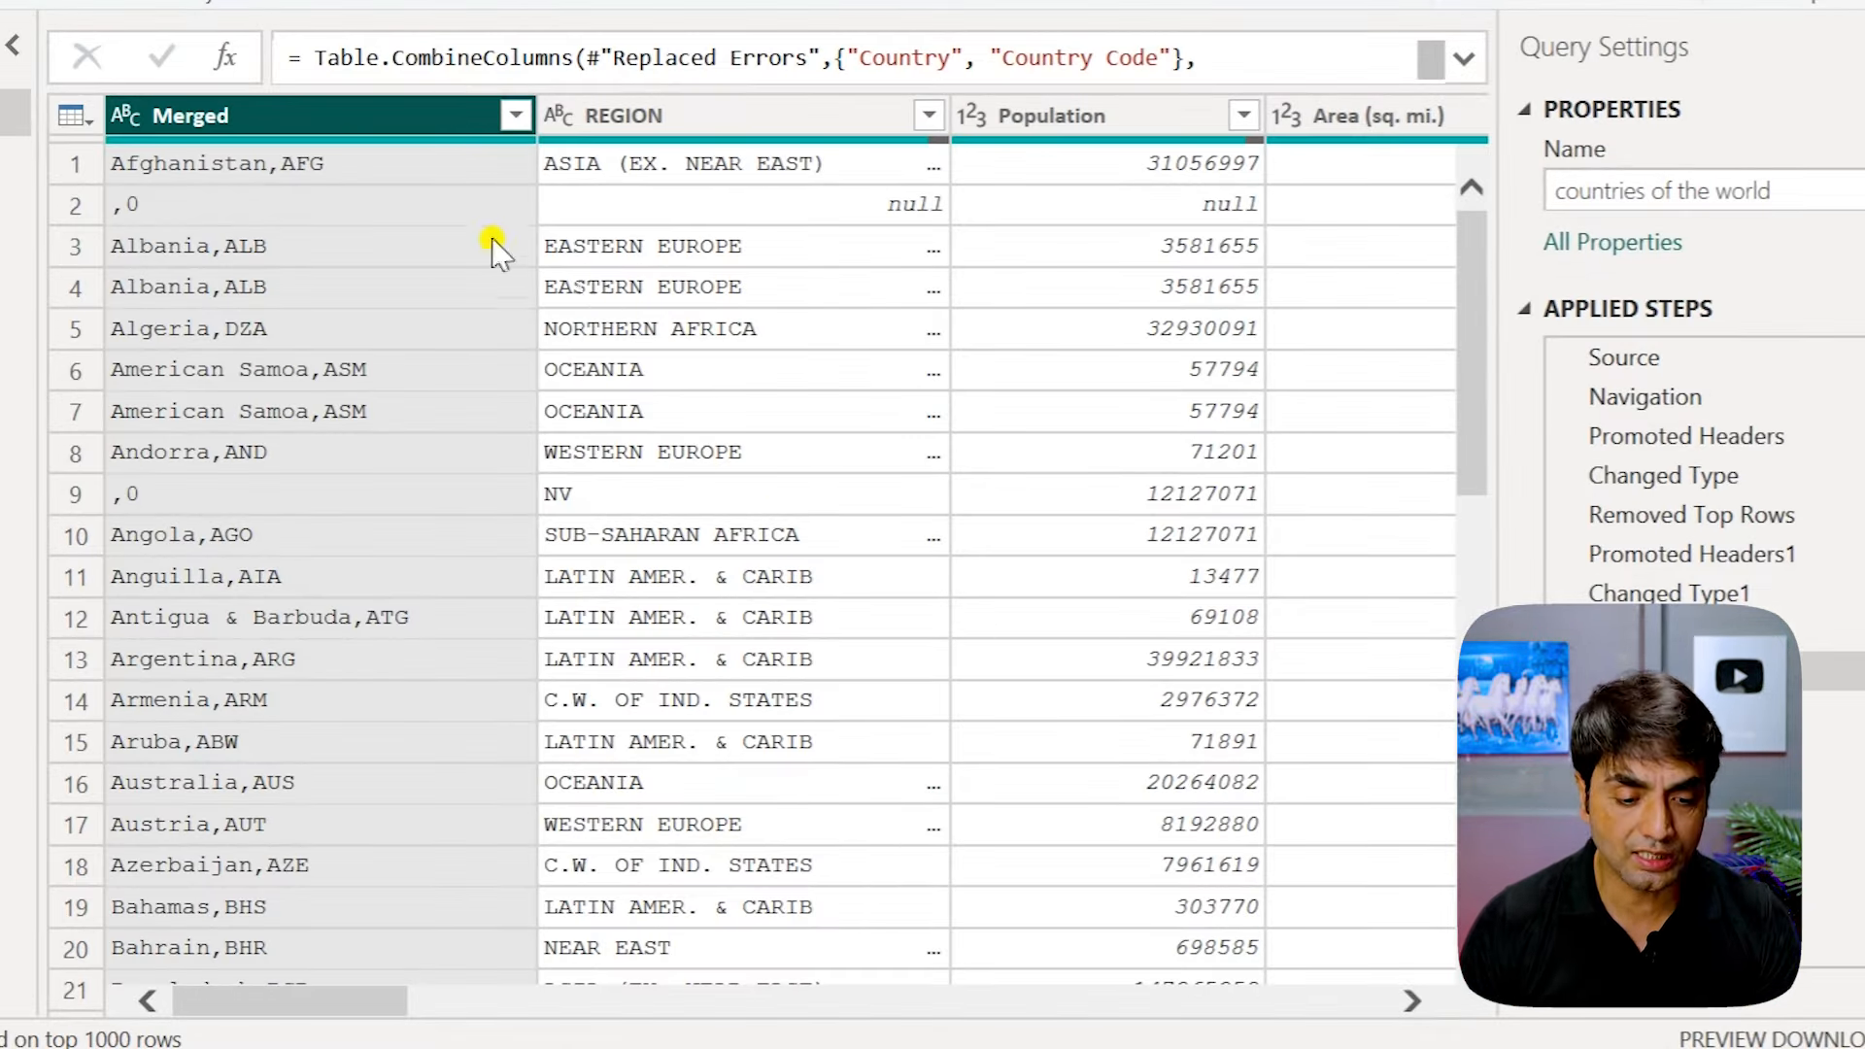
Step: Unpivot all columns other than Merged and REGION, and look over the resulting Attribute and Value columns
left_click(592, 116, "ctrl")
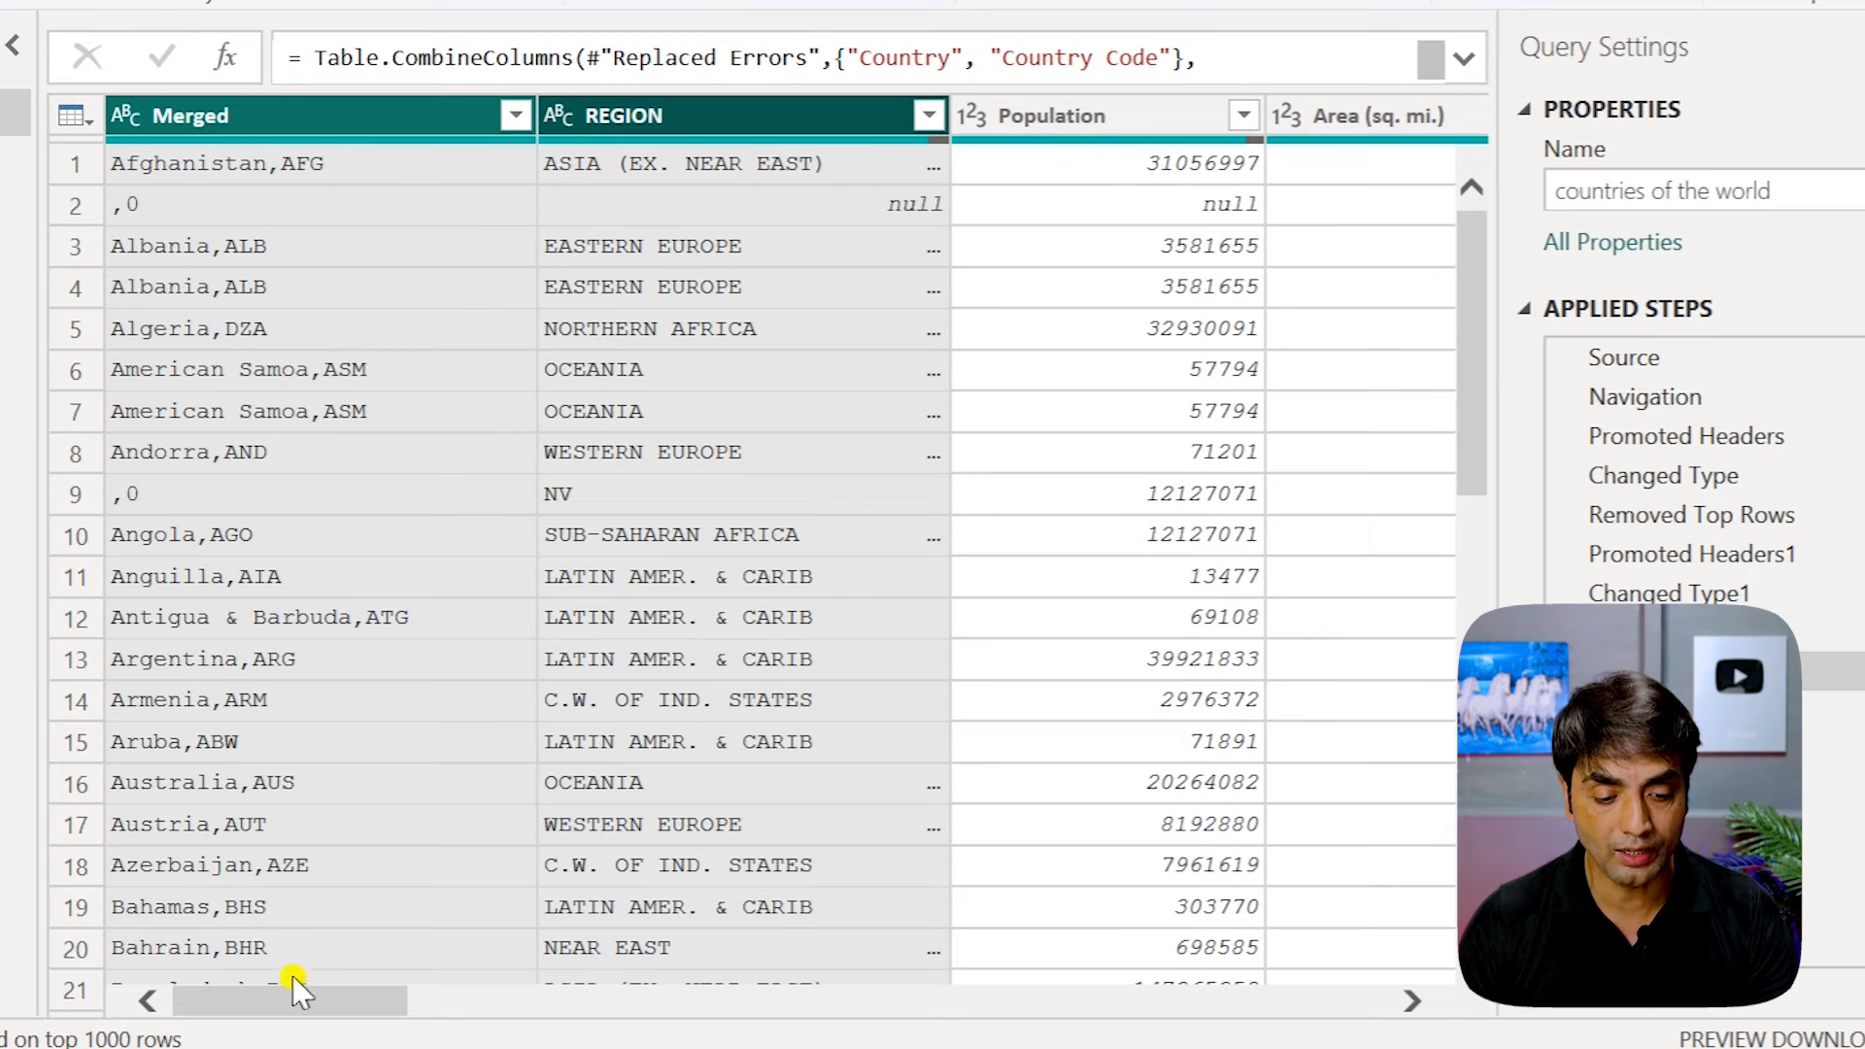
left_click_drag(294, 979, 242, 779)
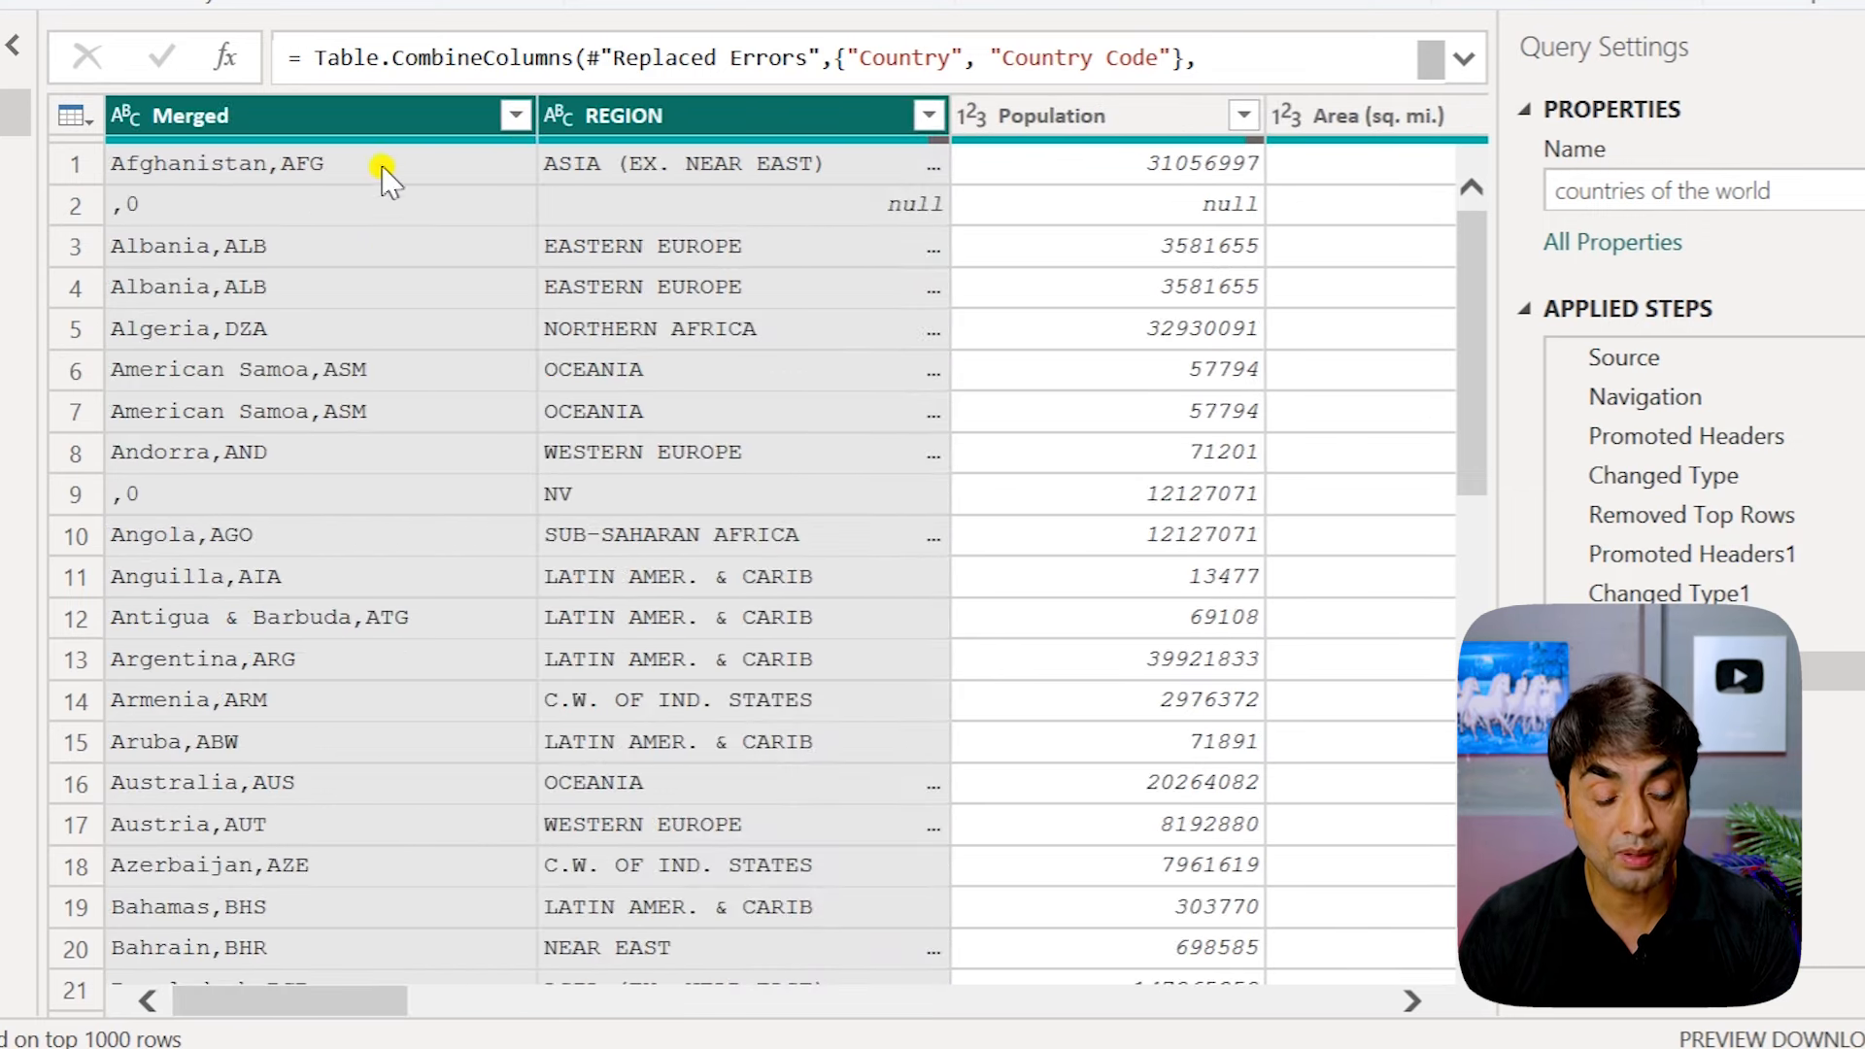
right_click(354, 120)
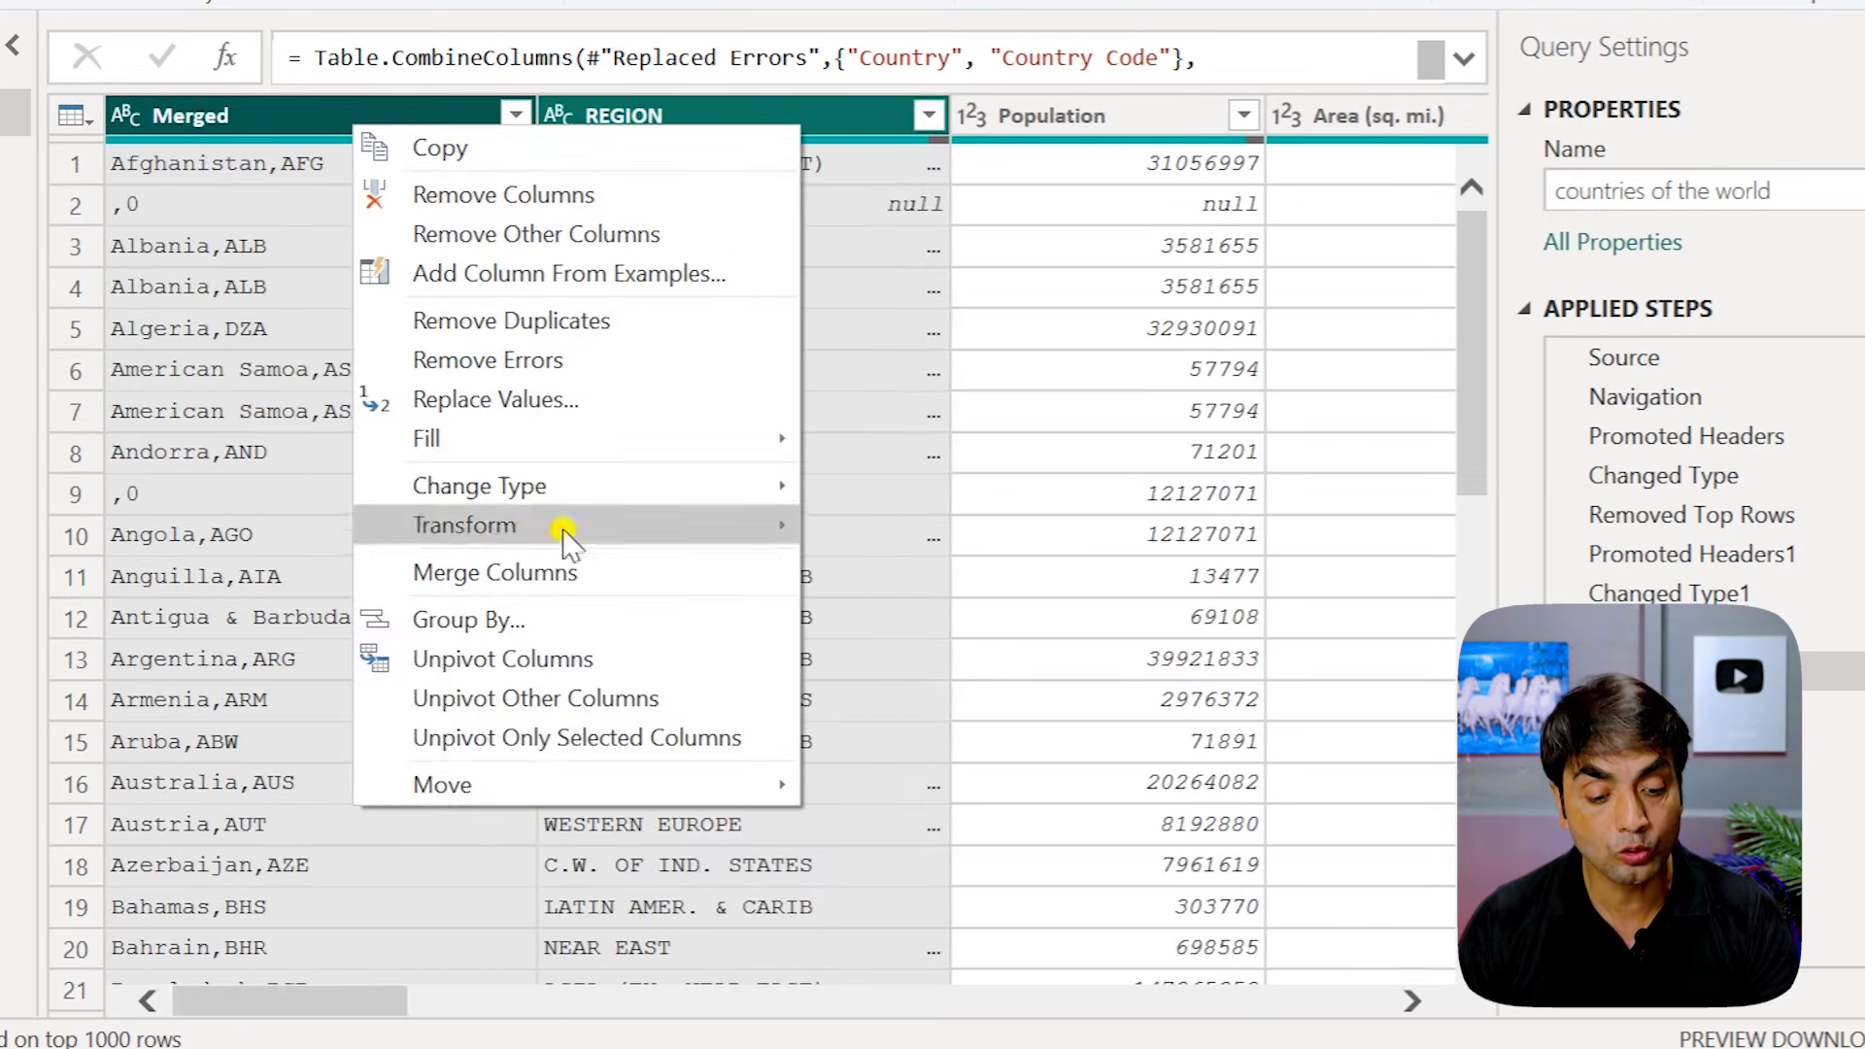
left_click(575, 710)
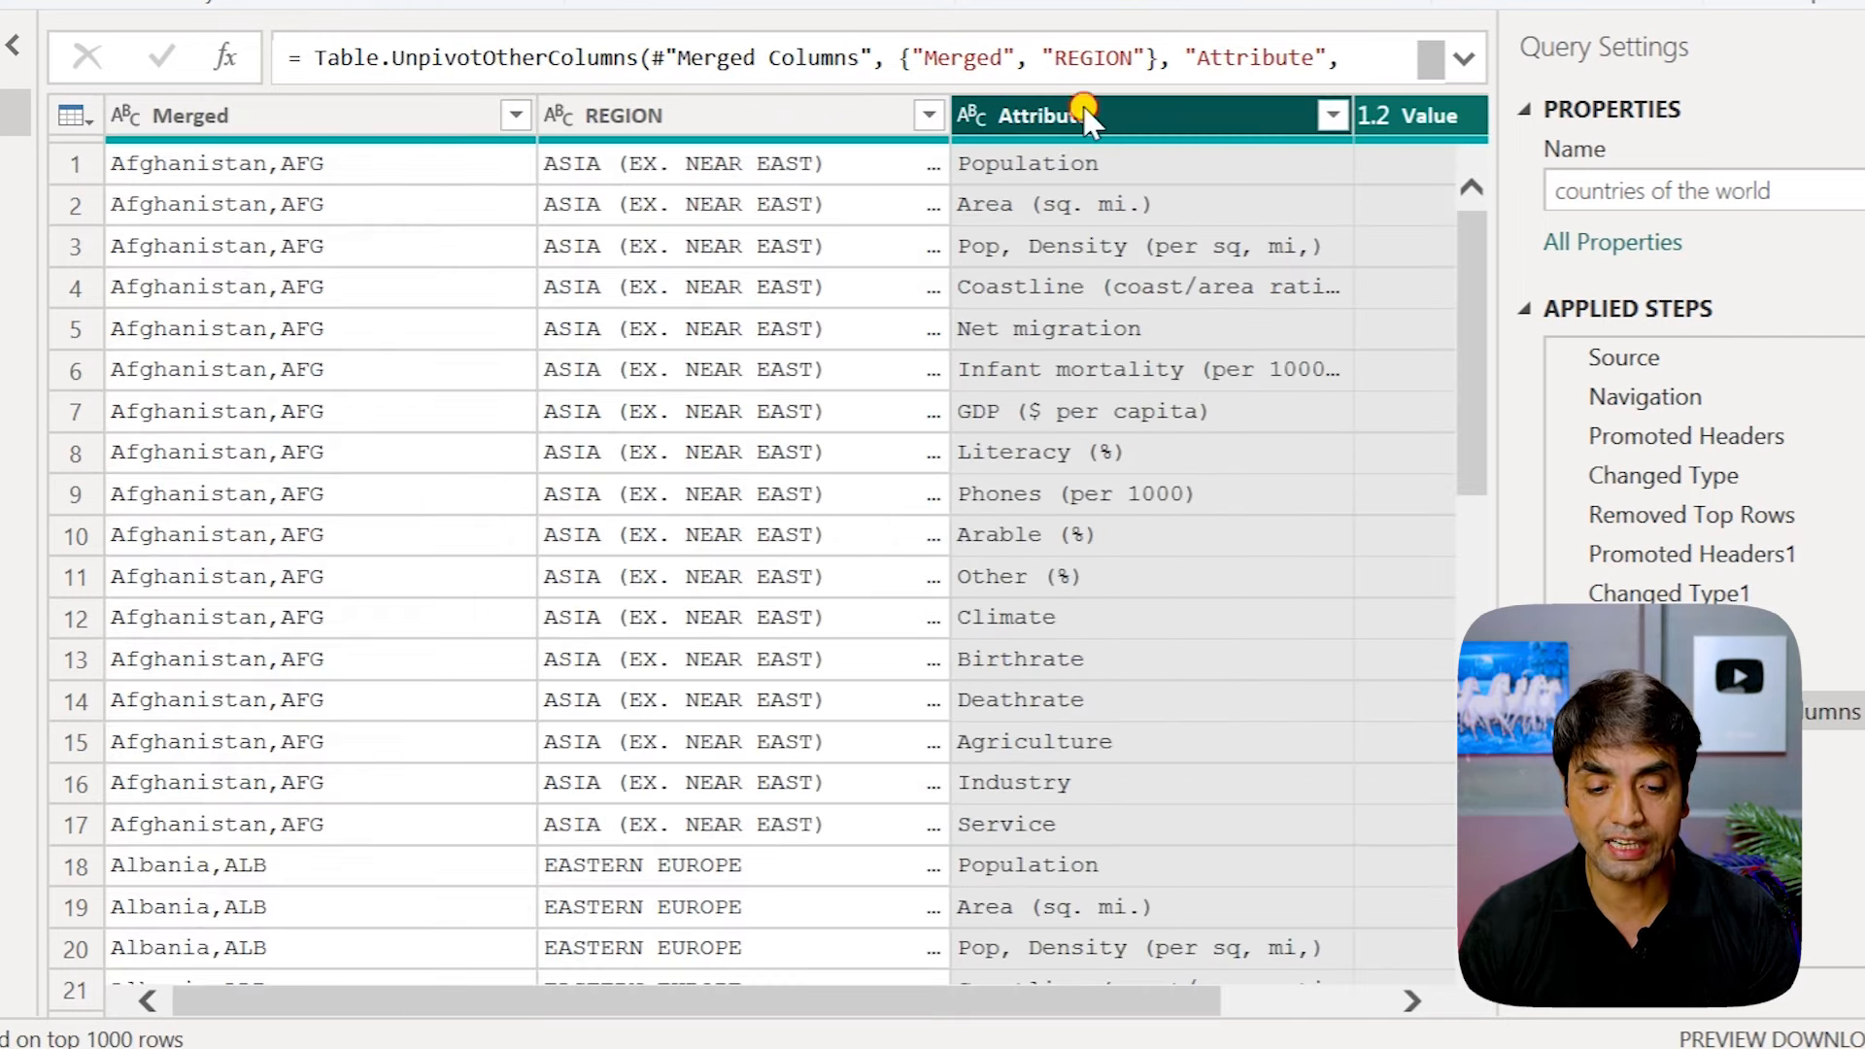
left_click_drag(899, 1000, 1255, 1002)
left_click(1340, 115)
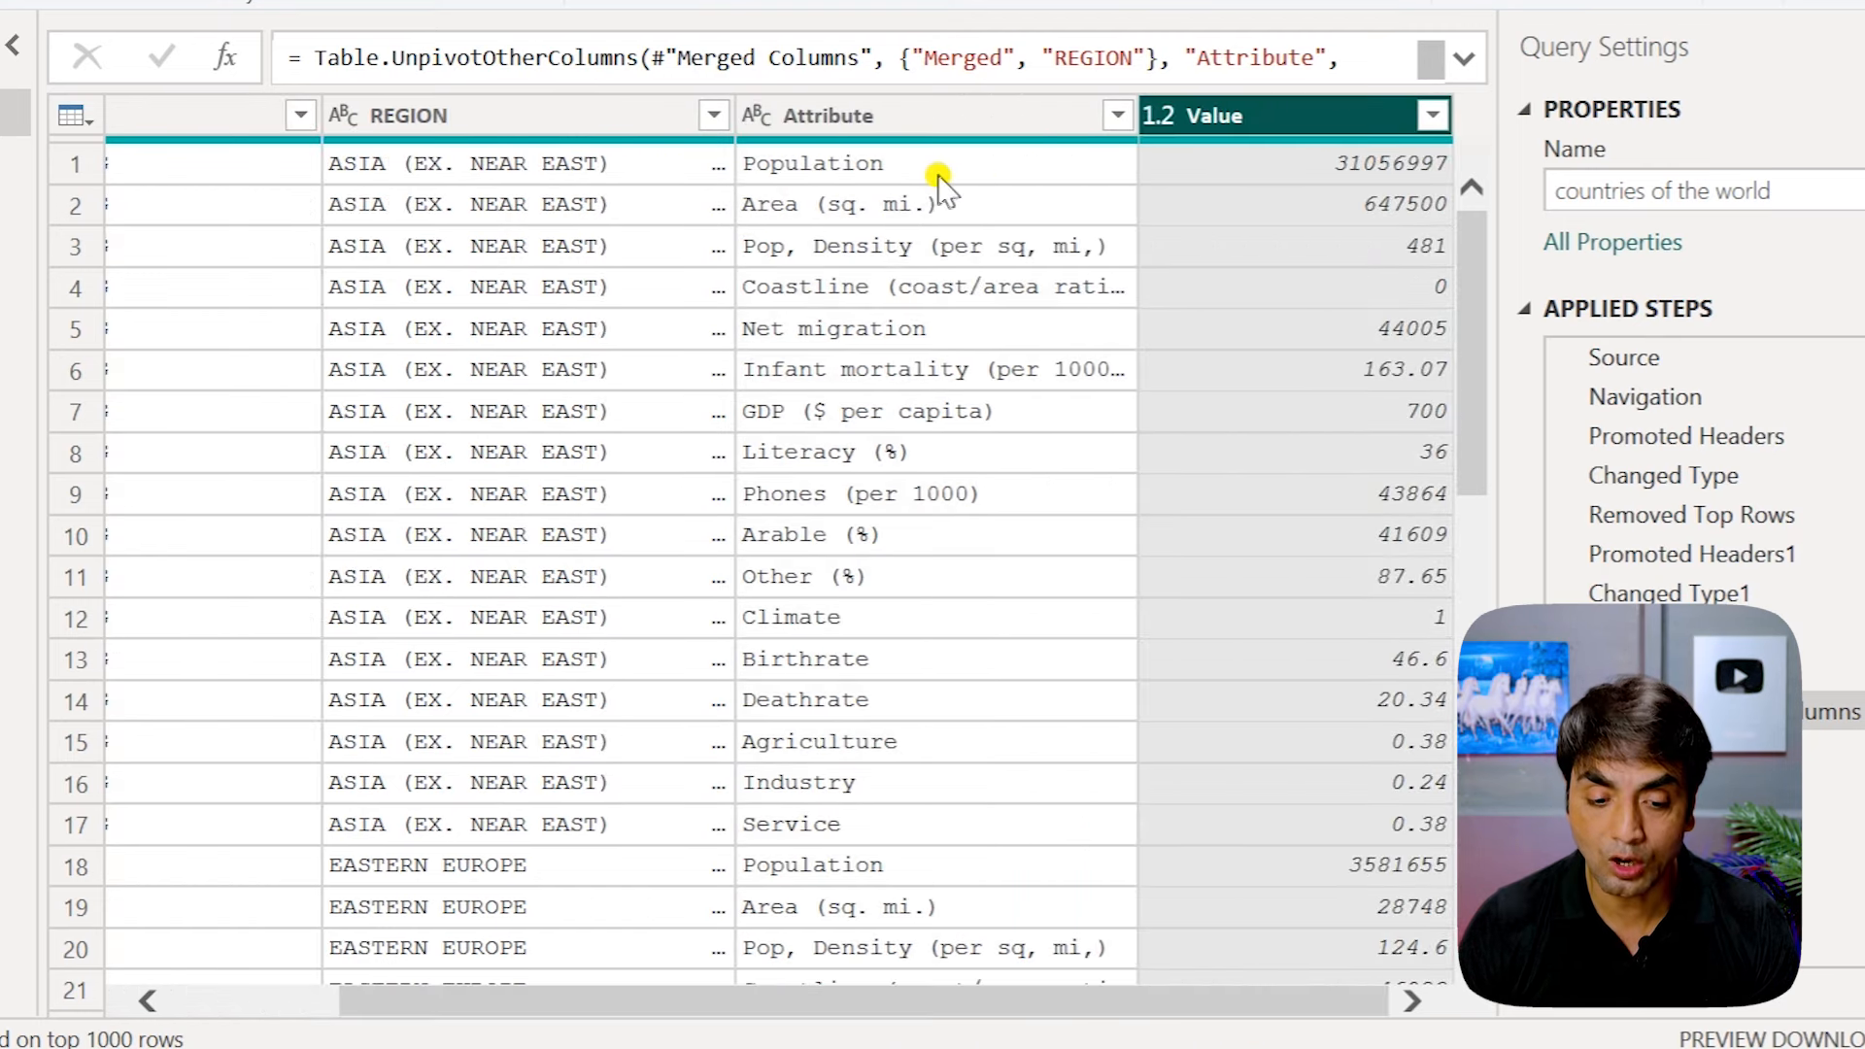
left_click(865, 118)
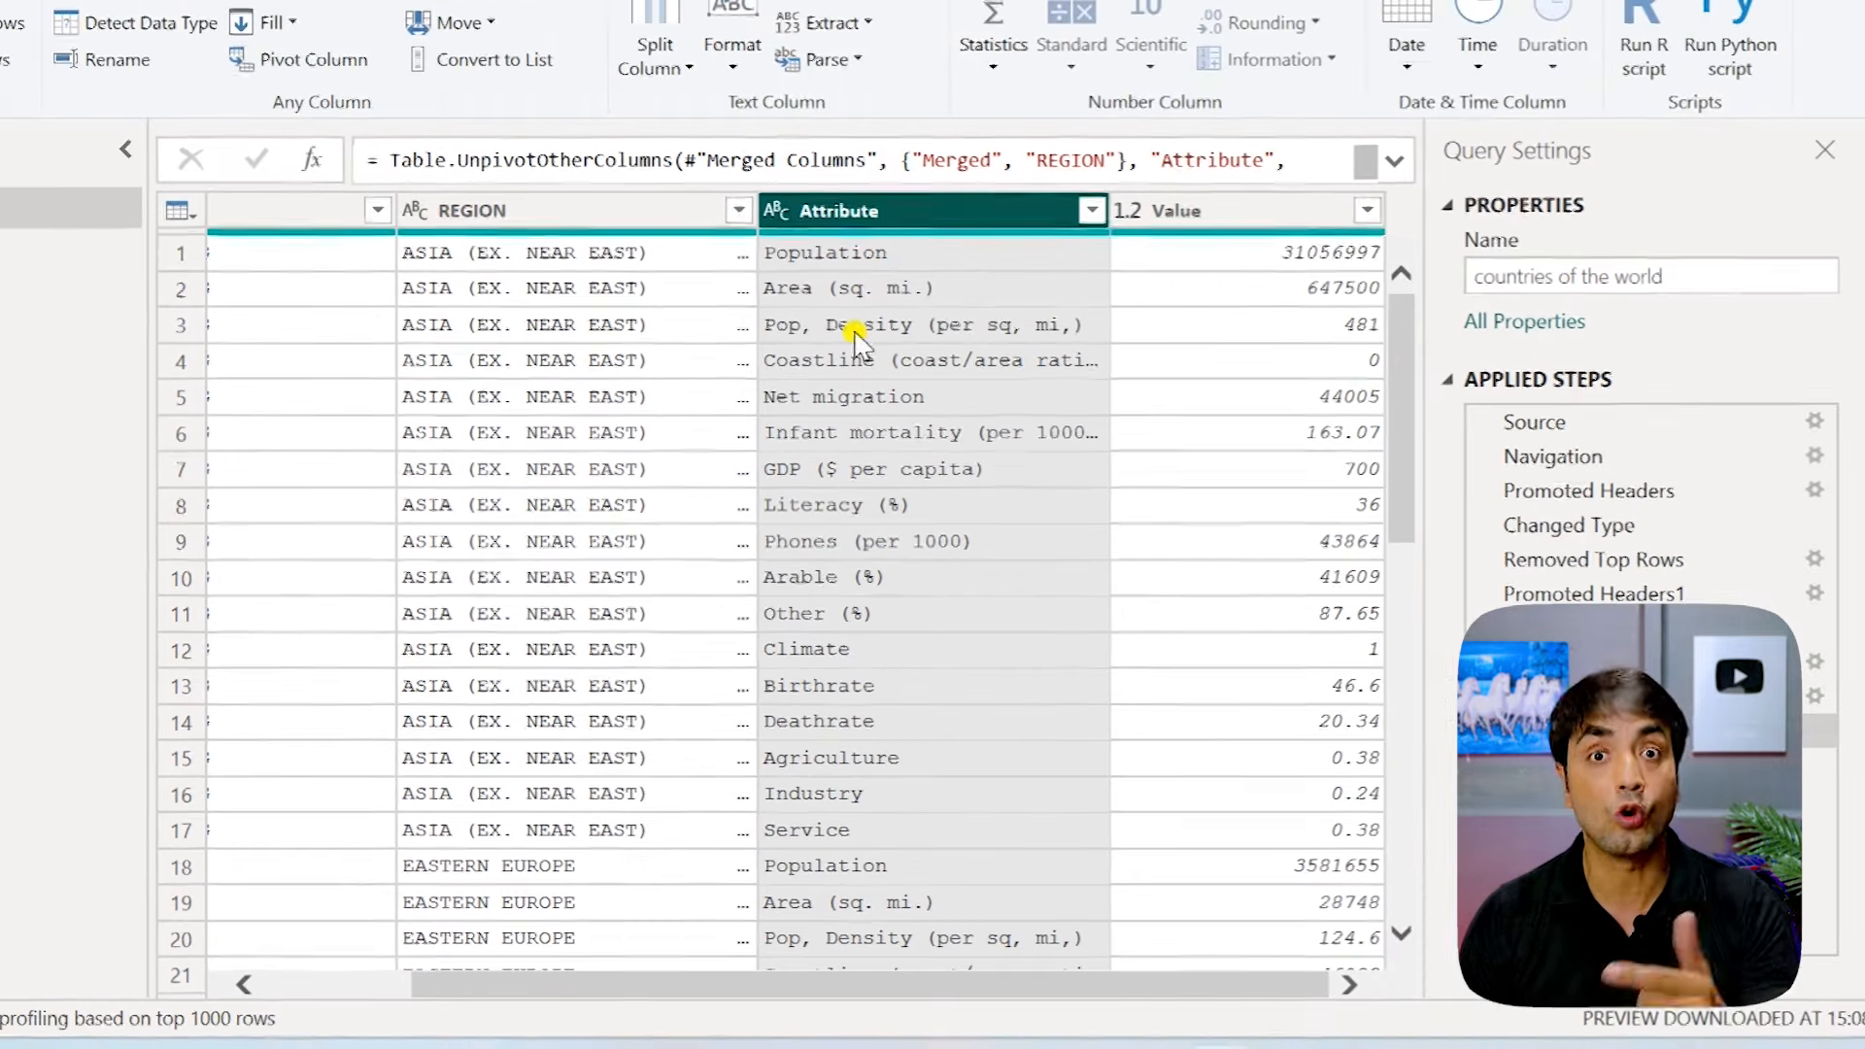
Step: Go back to the applied step that replaced the Country Code errors and view the Country and Country Code columns before merging
left_click(1564, 663)
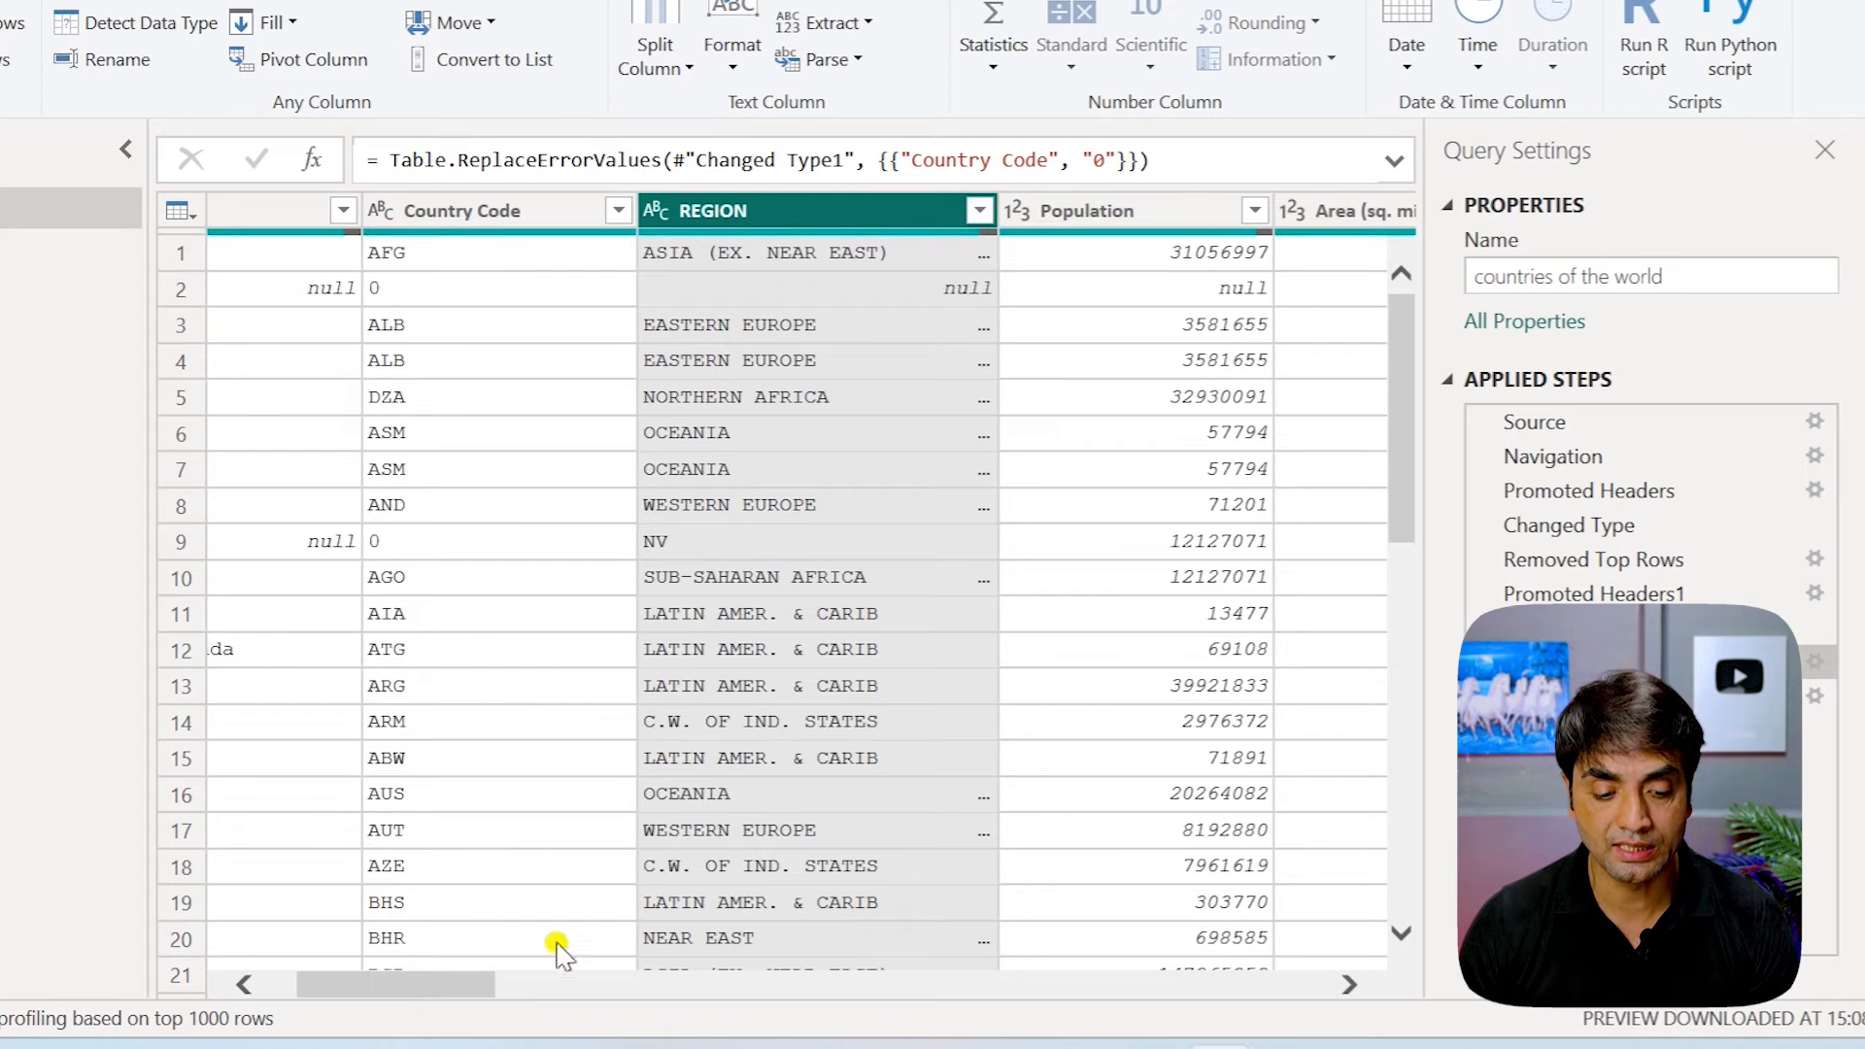
left_click_drag(492, 985, 427, 985)
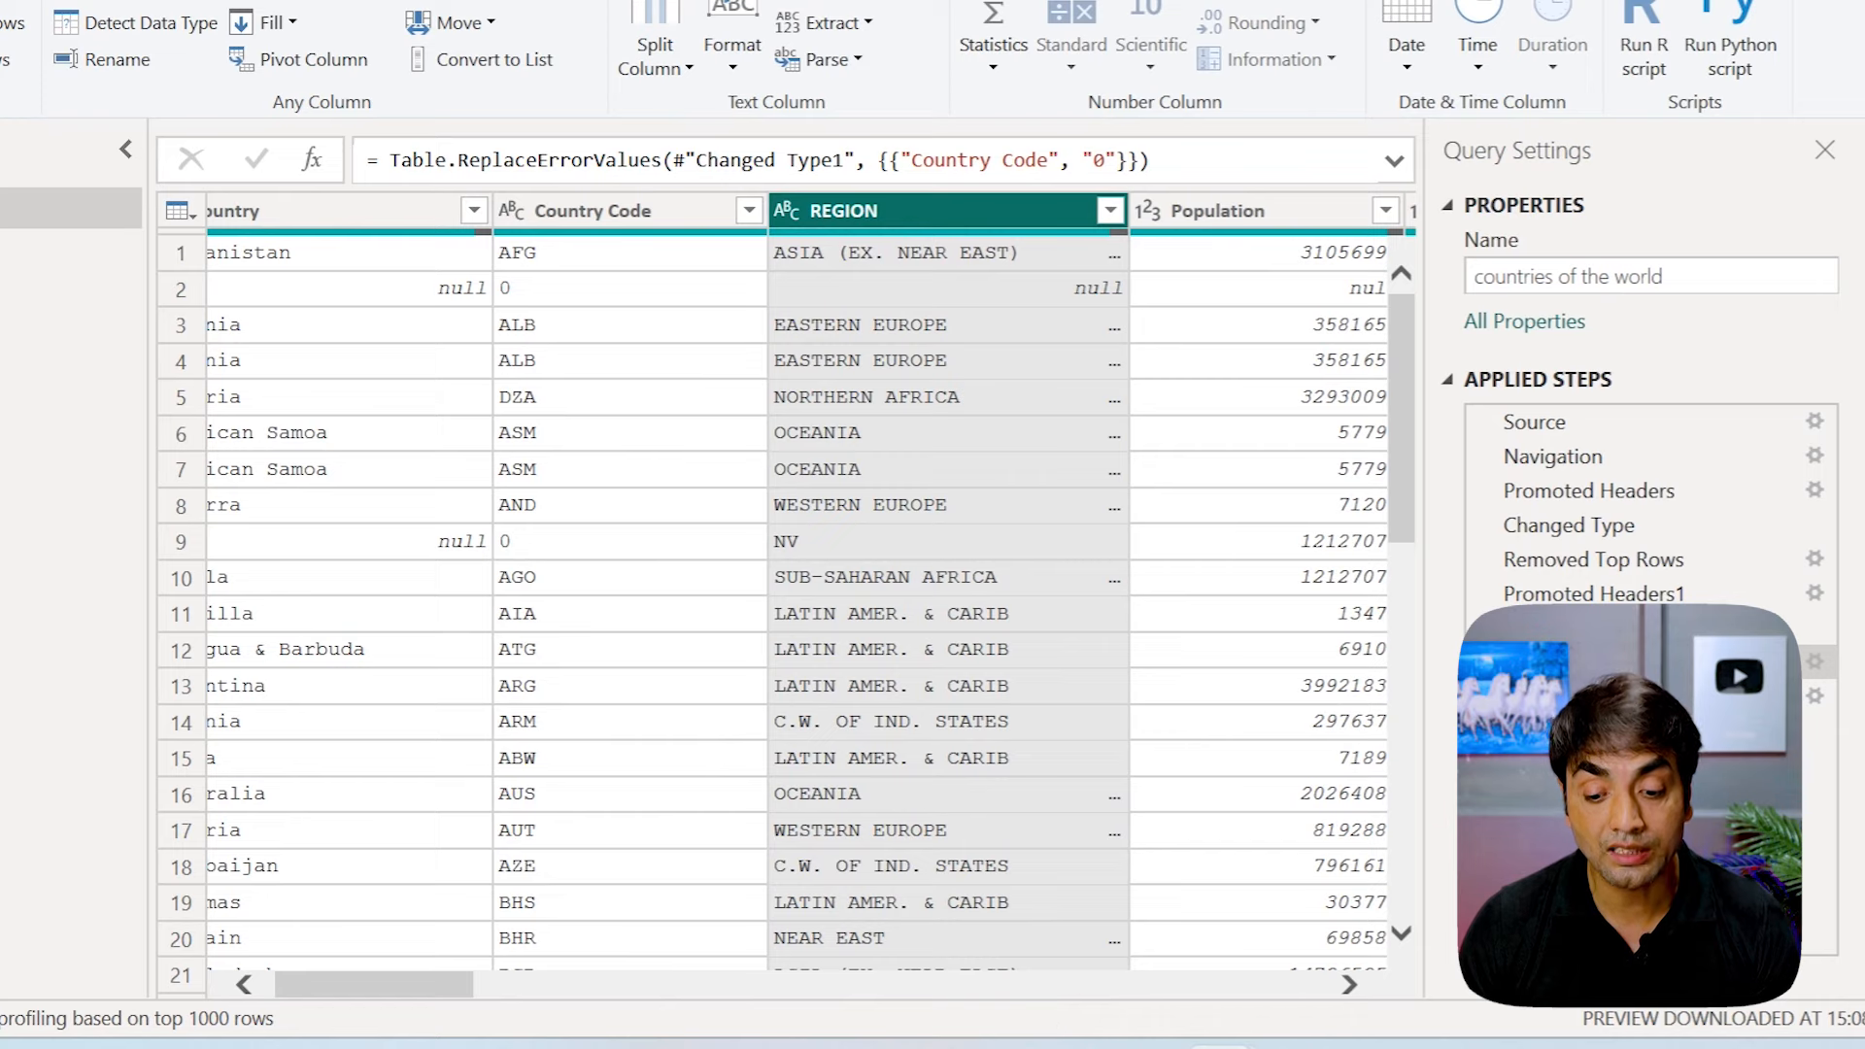